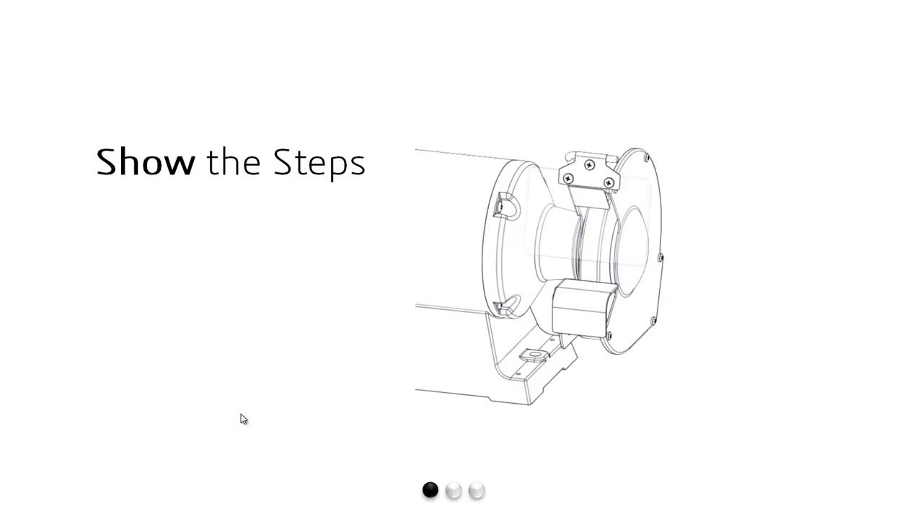
Step: Switch from the presentation slides to the SolidWorks Composer window with WB Grinder.smg
key("alt+Tab")
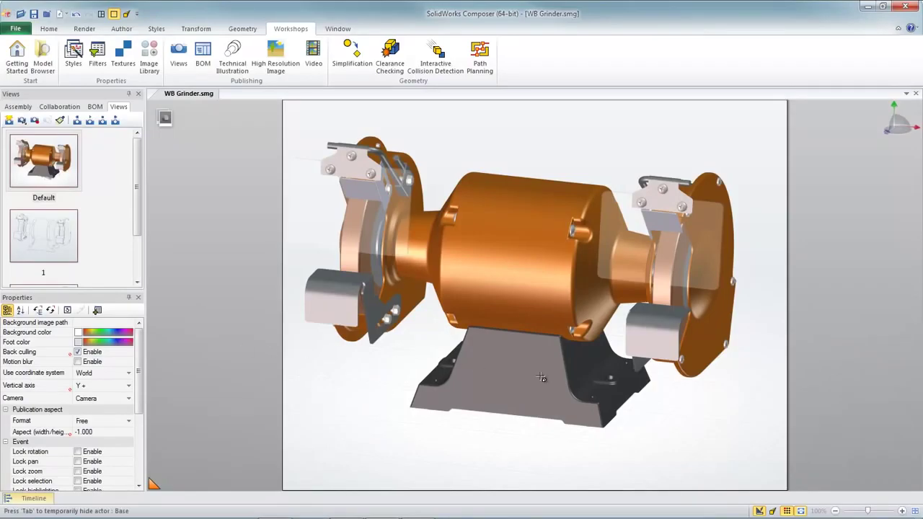
Step: Apply saved view 1 so the grinder appears as a black-line outline illustration
mouse_move(541, 377)
left_mouse_down()
mouse_move(539, 358)
mouse_move(537, 389)
mouse_move(541, 381)
left_mouse_up()
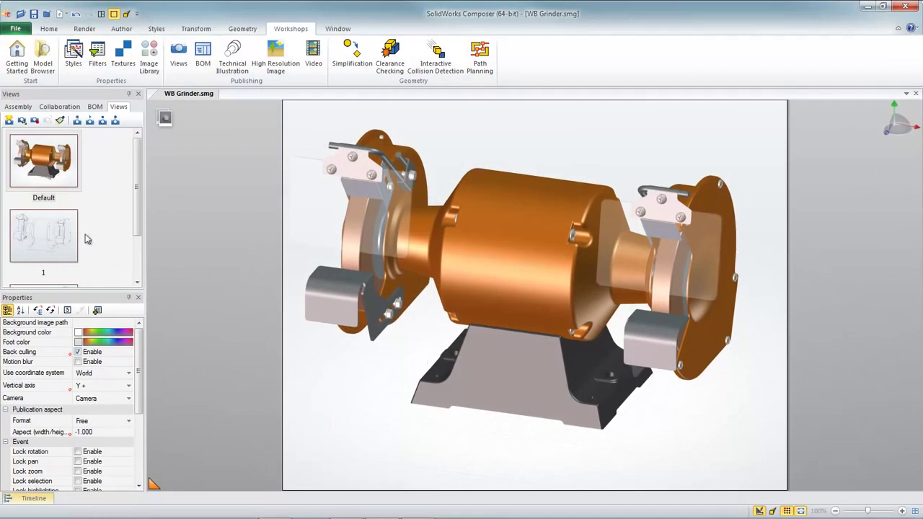
left_click(71, 254)
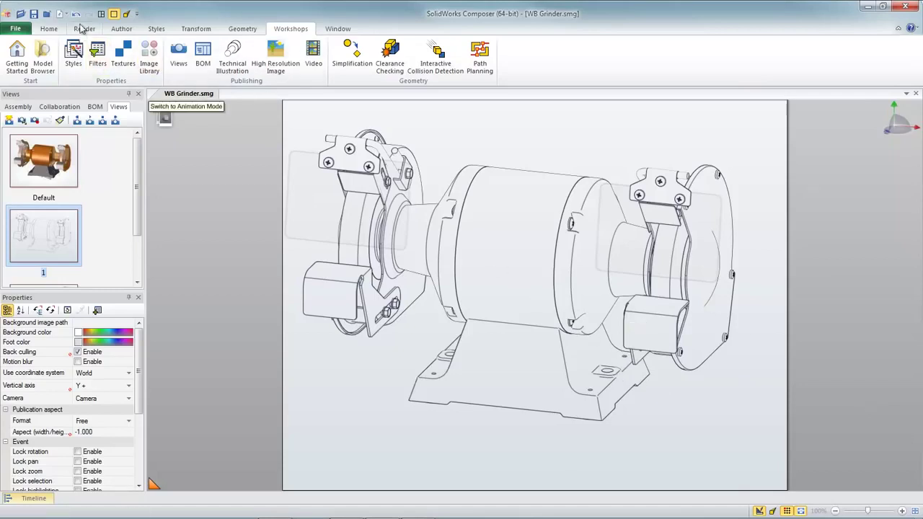
Step: Set the render mode to shaded with outlines and choose an outline style
scroll(17, 67, "up", 5)
left_click(18, 67)
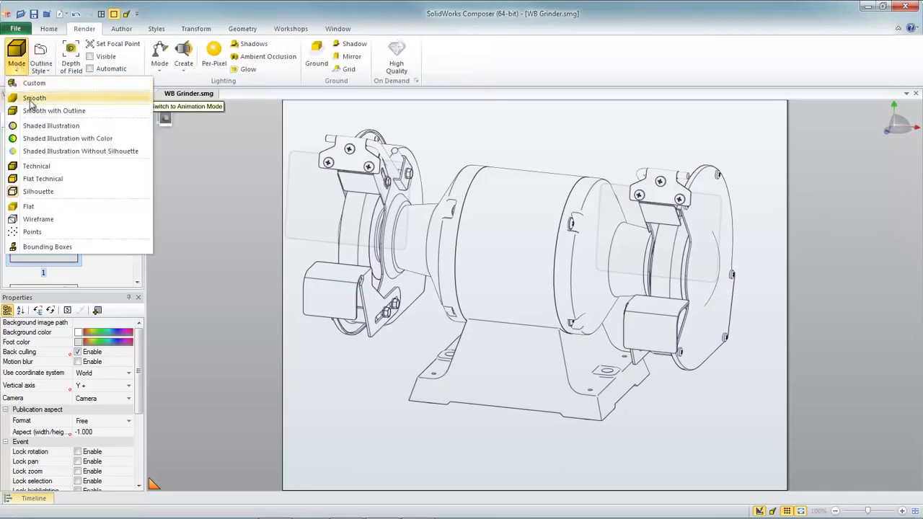
left_click(31, 98)
left_click(26, 69)
left_click(37, 110)
left_click(41, 70)
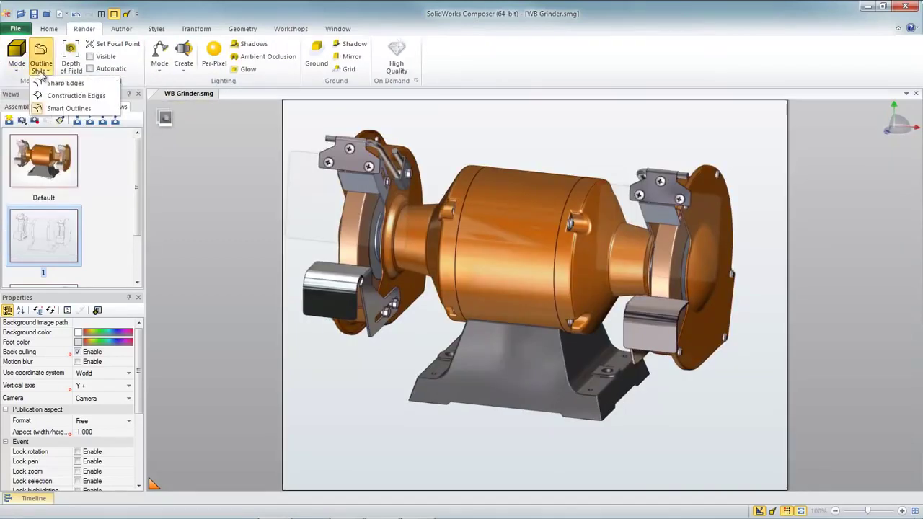
left_click(221, 56)
Step: Enable per-pixel lighting with shadows, a mirrored ground, and update view 1 with this render
left_click(215, 55)
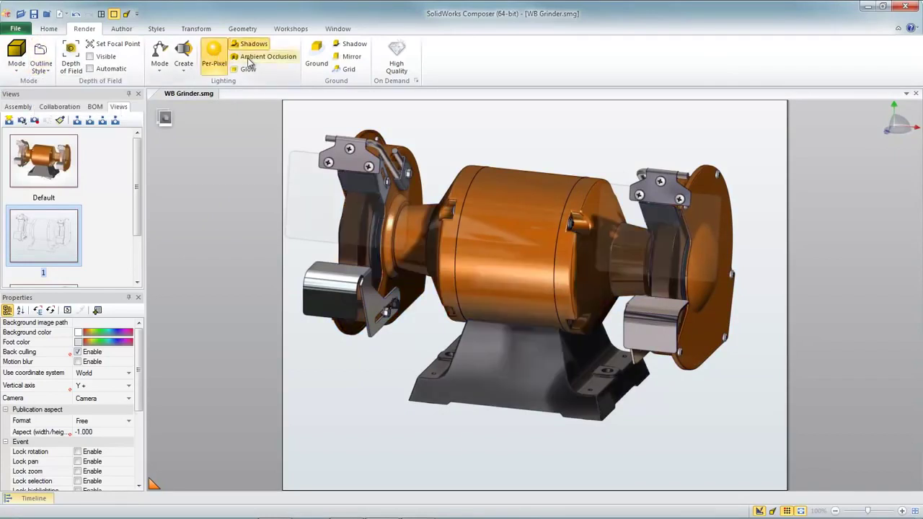
left_click(317, 56)
left_click(347, 58)
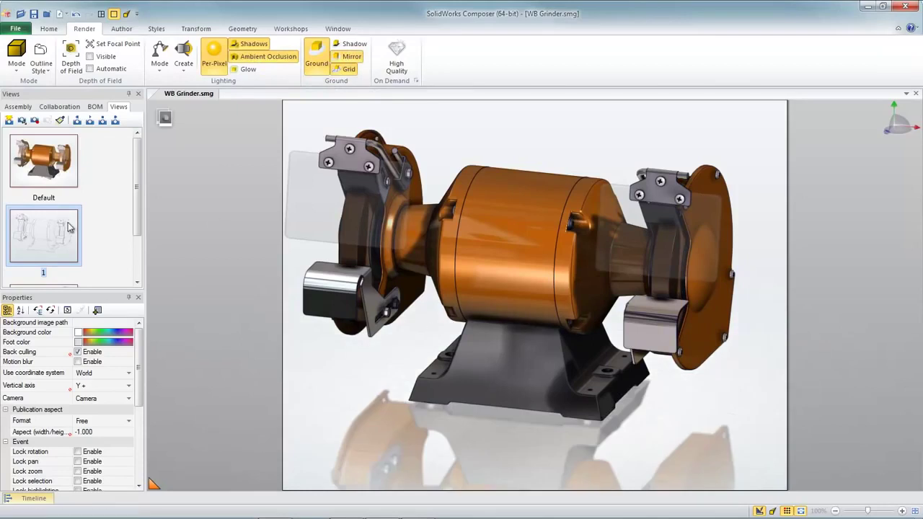
left_click(34, 120)
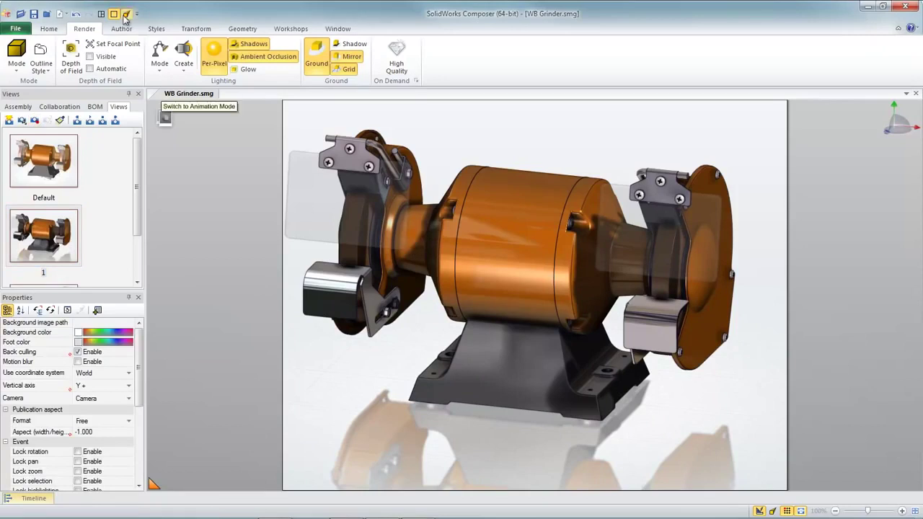
left_click_drag(389, 230, 432, 261)
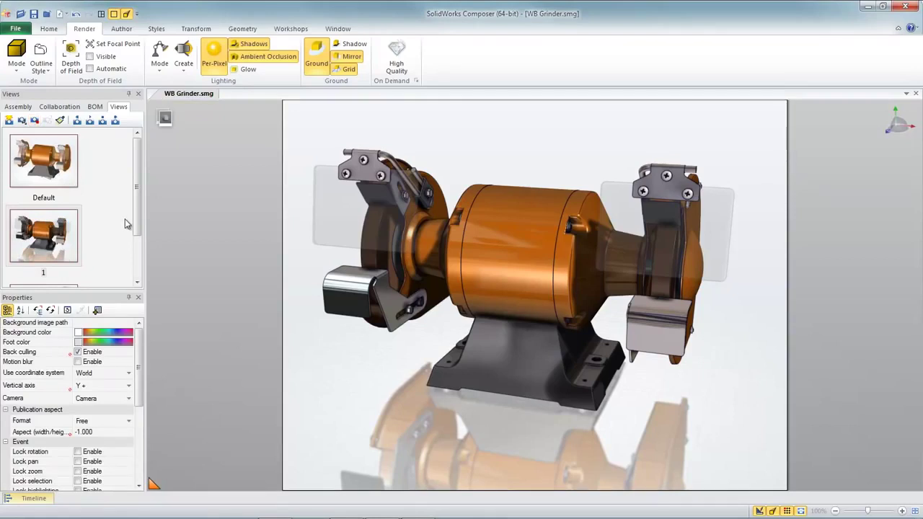
Step: From the Default view, select the RH Cover and translate it outward along the red axis
left_click(64, 165)
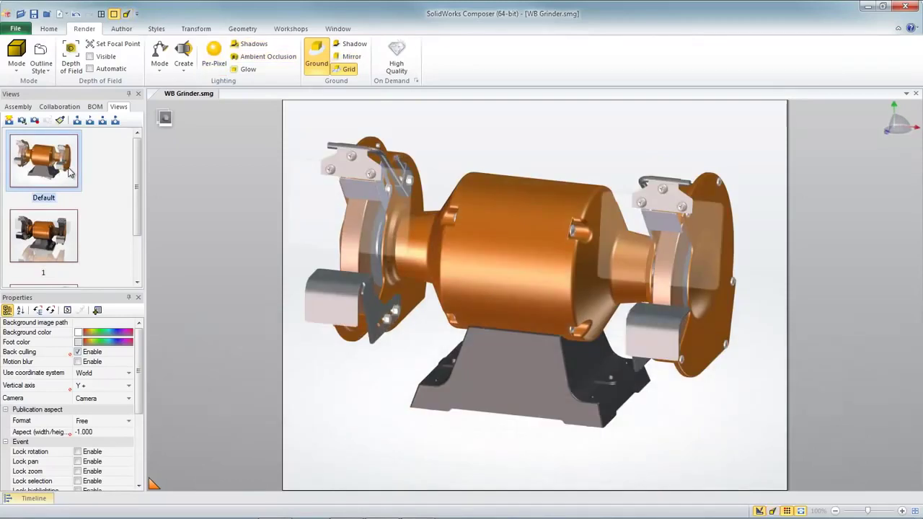
left_click(18, 106)
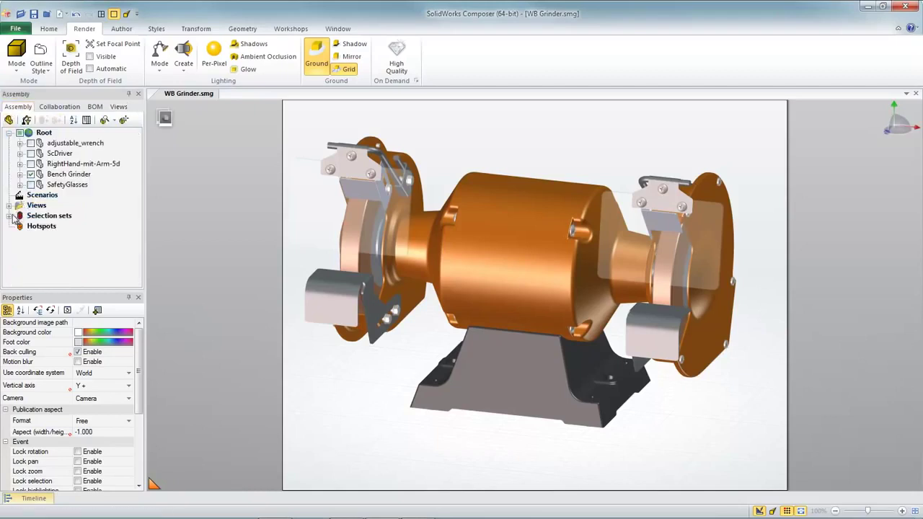
left_click(59, 227)
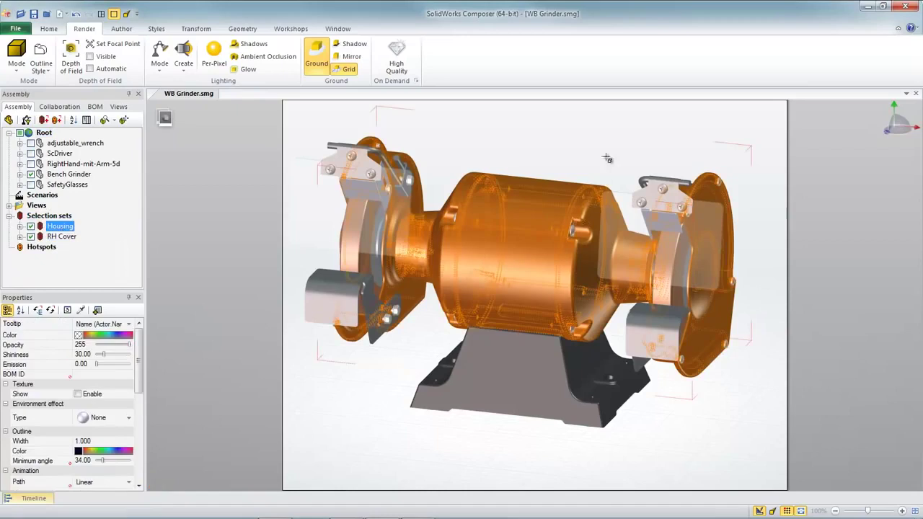
left_click(62, 236)
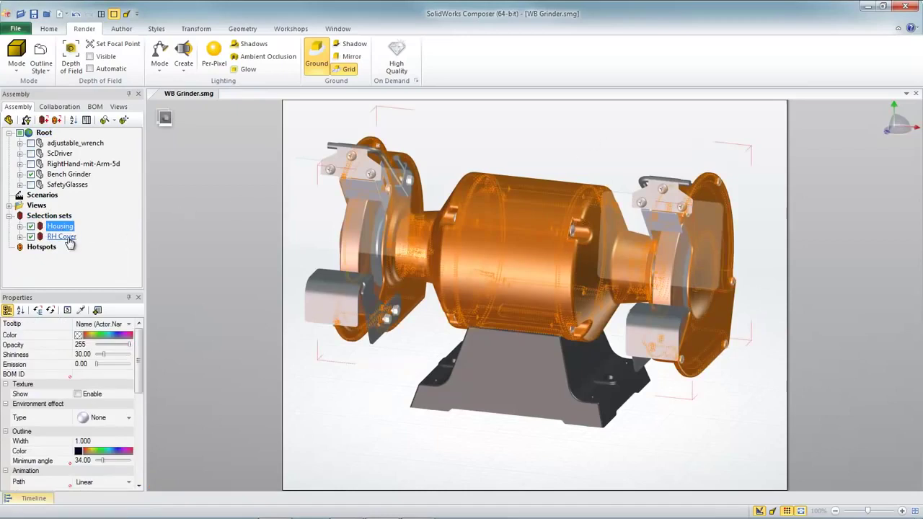
right_click(540, 121)
left_click(556, 105)
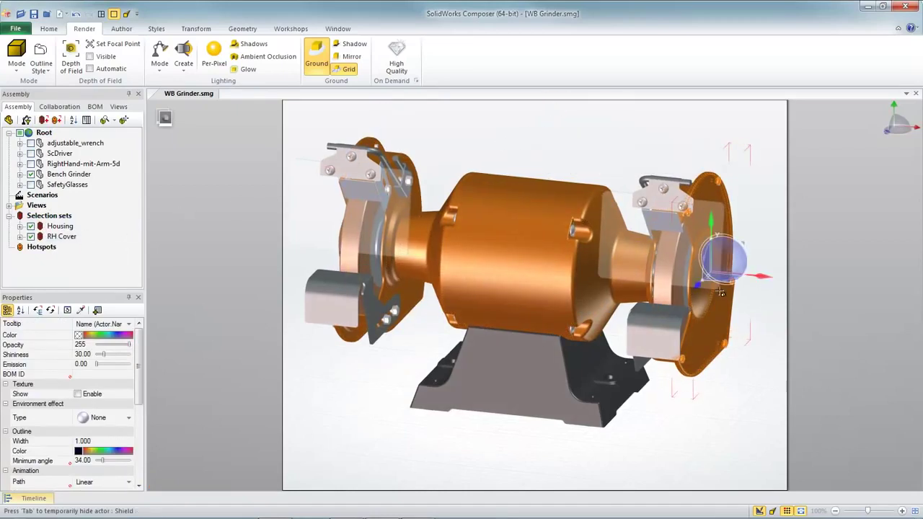
left_click_drag(763, 275, 808, 296)
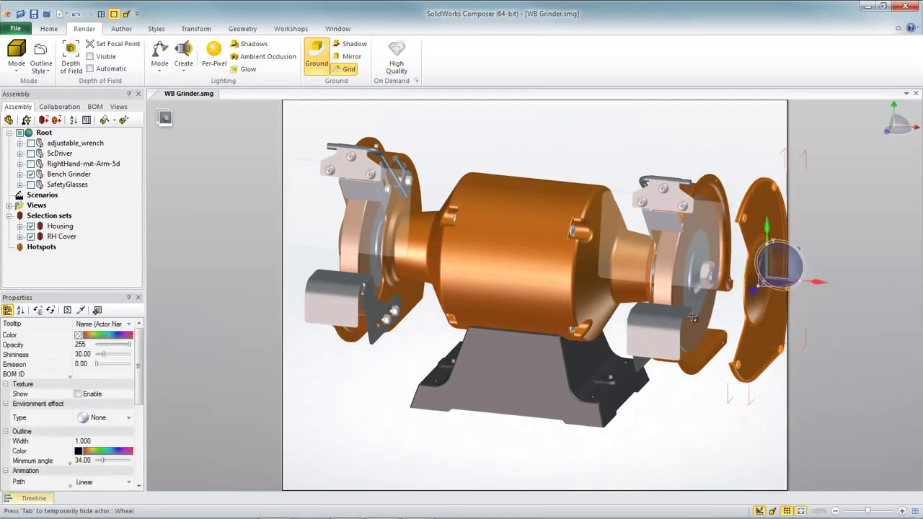
right_click_drag(749, 315, 548, 304)
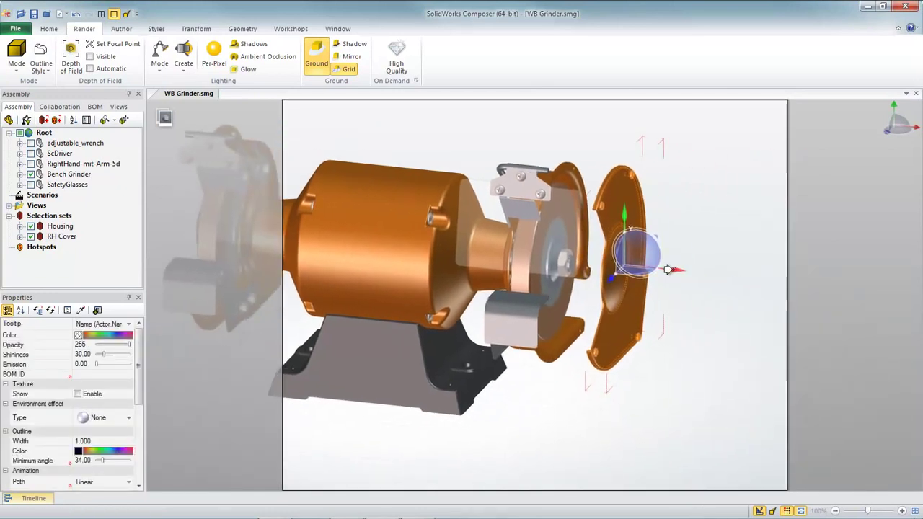
left_click_drag(673, 270, 634, 337)
Step: Move the cover screws outward likewise, then save the exploded state as a new view
right_click_drag(635, 336, 599, 342)
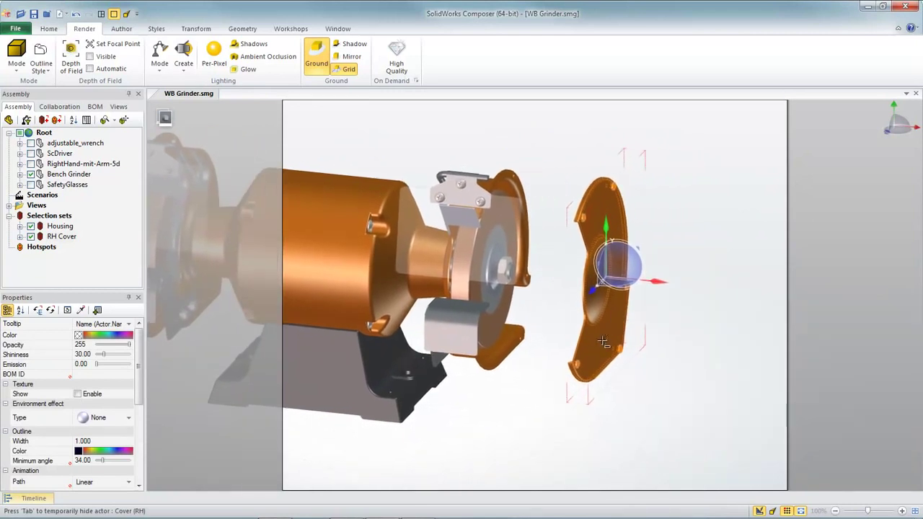
left_click_drag(652, 295, 732, 321)
left_click(732, 321)
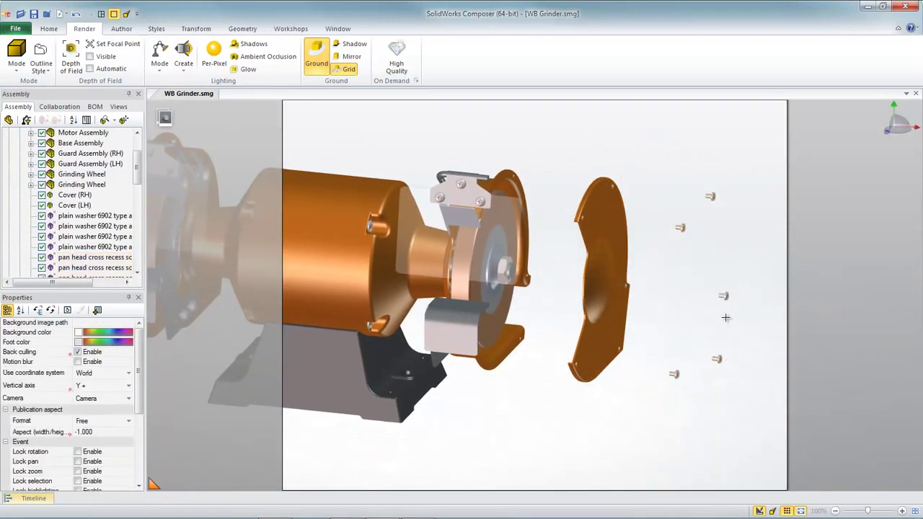
left_click(118, 107)
left_click(9, 120)
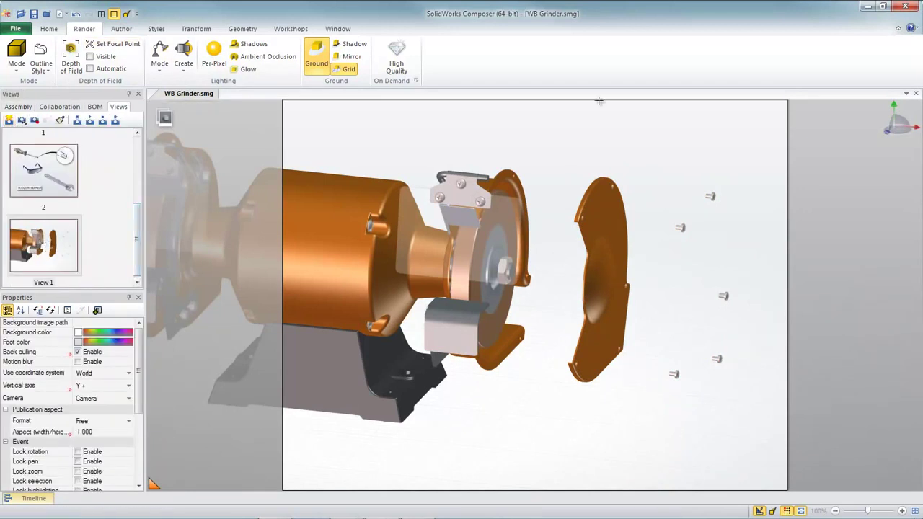
Step: Delete the detached cover and screws and turn the view toward the grinding wheel
left_click_drag(565, 148, 748, 419)
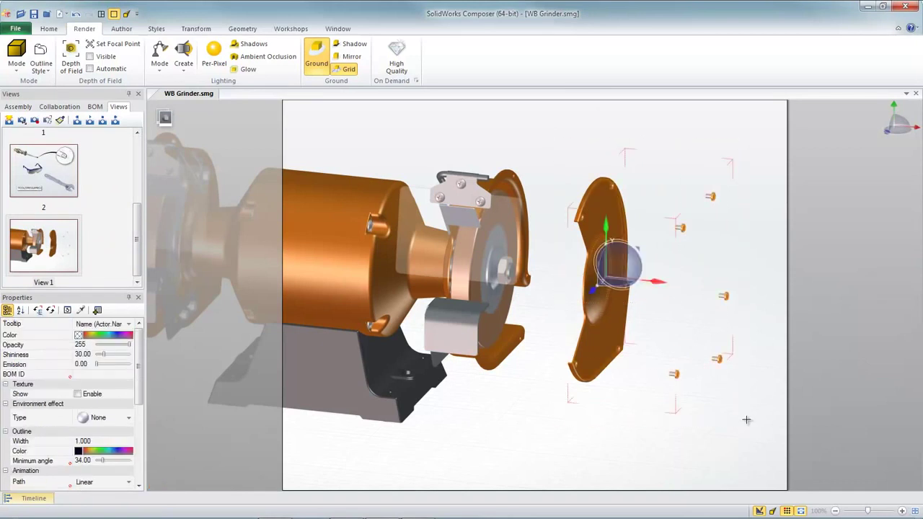
key("Delete")
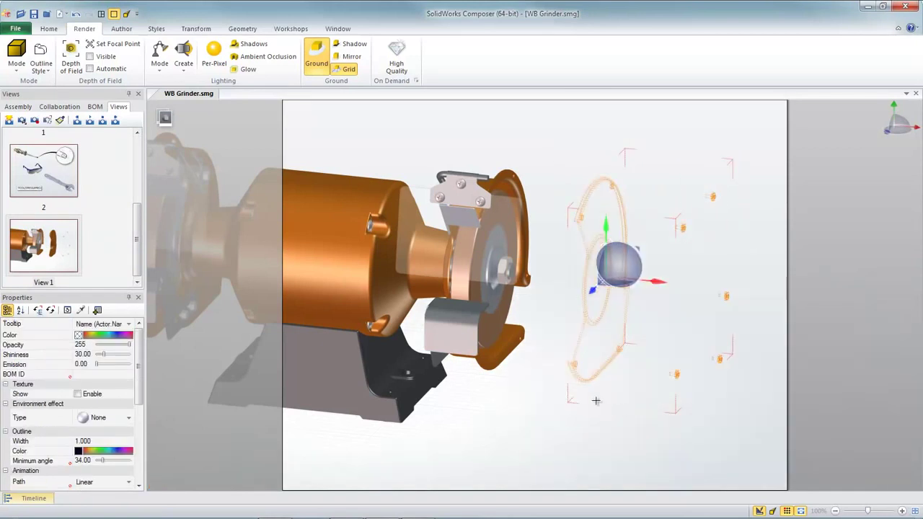
left_click_drag(616, 425, 591, 367)
scroll(521, 321, "up", 3)
scroll(561, 352, "down", 4)
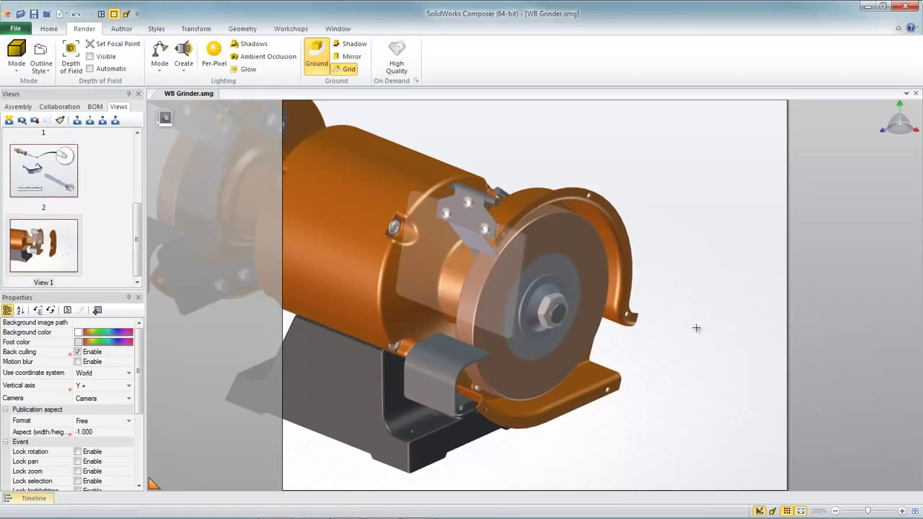
Step: Change the render mode, apply a bolder outline style, and save the close-up as View 2
left_click(26, 67)
left_click(44, 178)
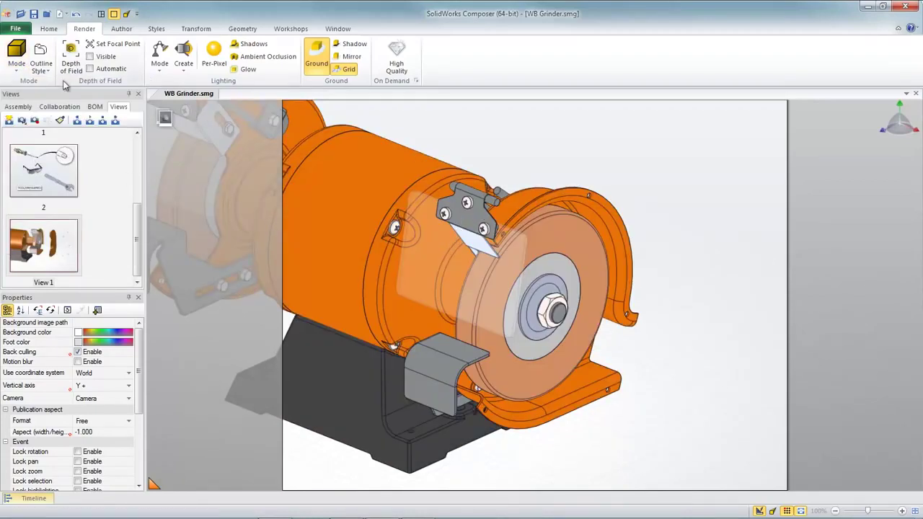
left_click(41, 65)
left_click(70, 108)
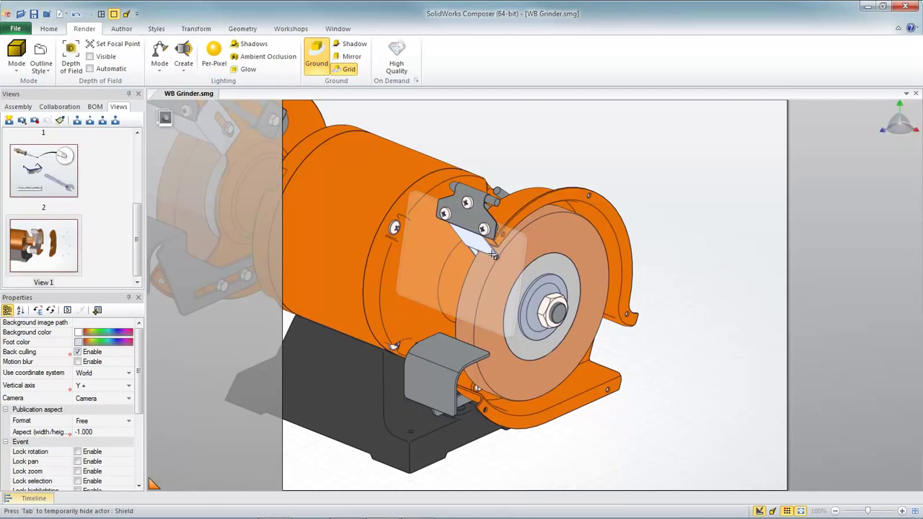
left_click(8, 121)
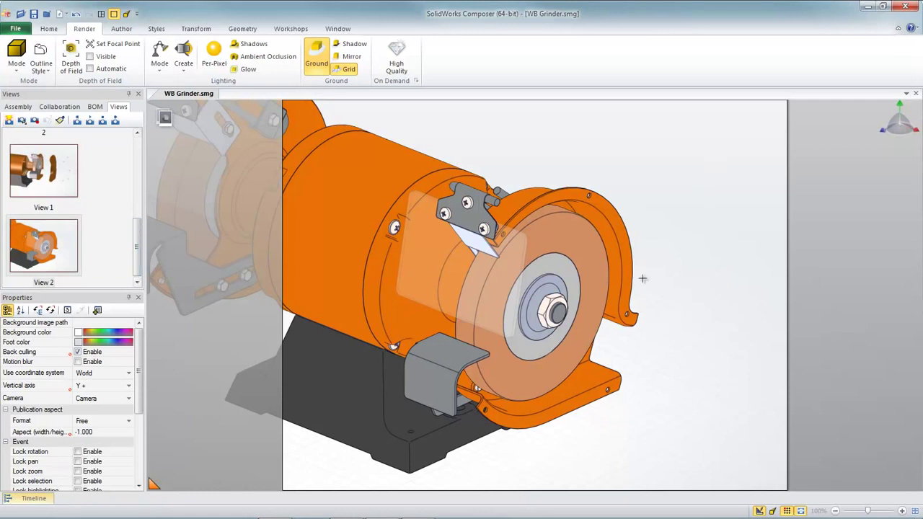
Step: Explode the grinding wheel and hex nut apart along the shaft
left_click(560, 302)
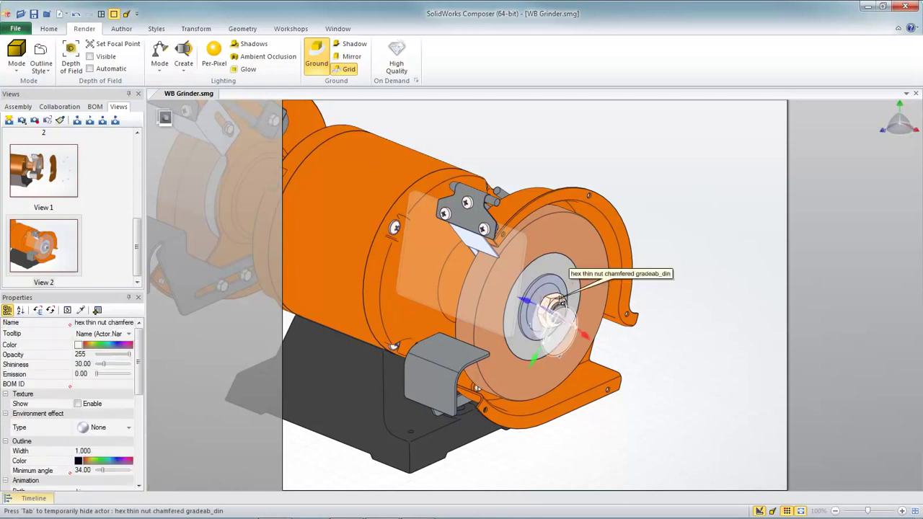
left_click(561, 304)
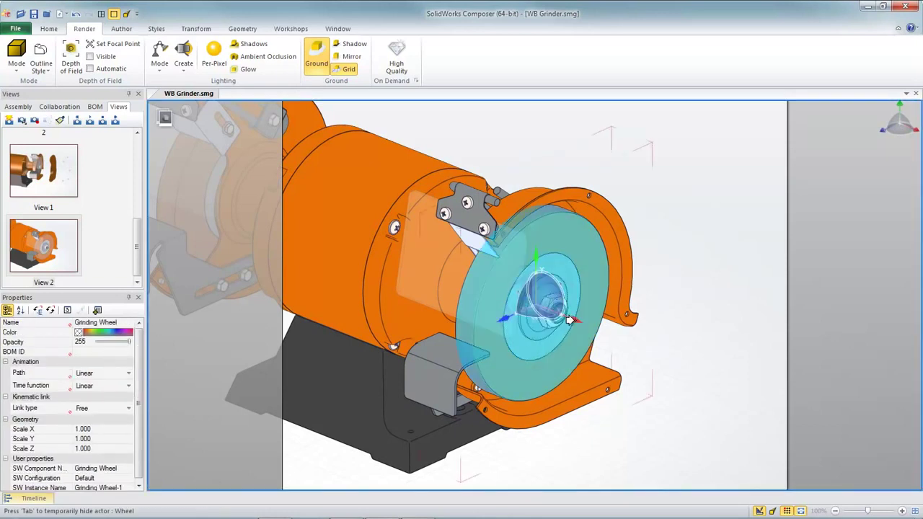
left_click_drag(570, 320, 622, 350)
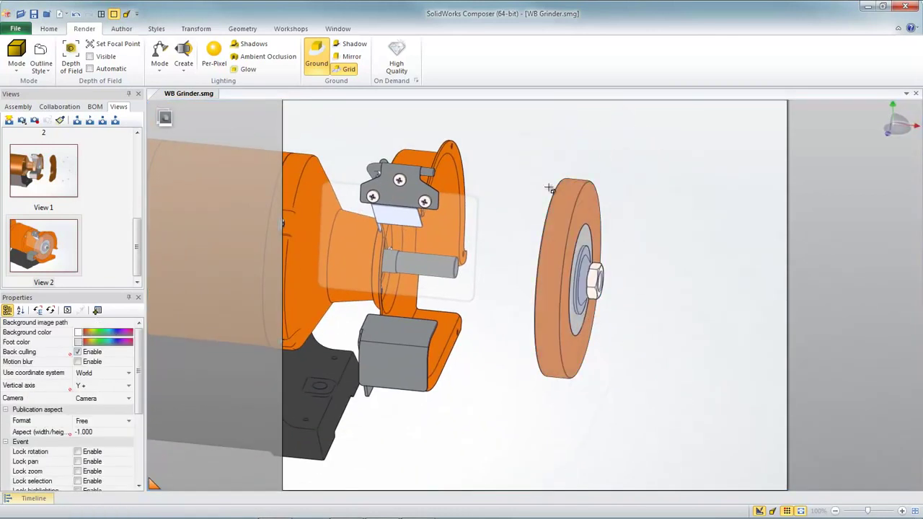
left_click_drag(506, 161, 657, 425)
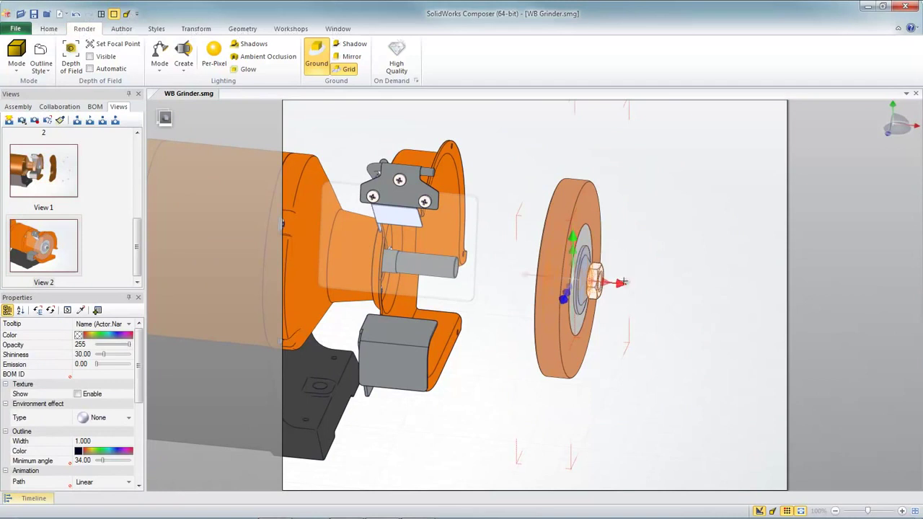
left_click_drag(644, 289, 746, 319)
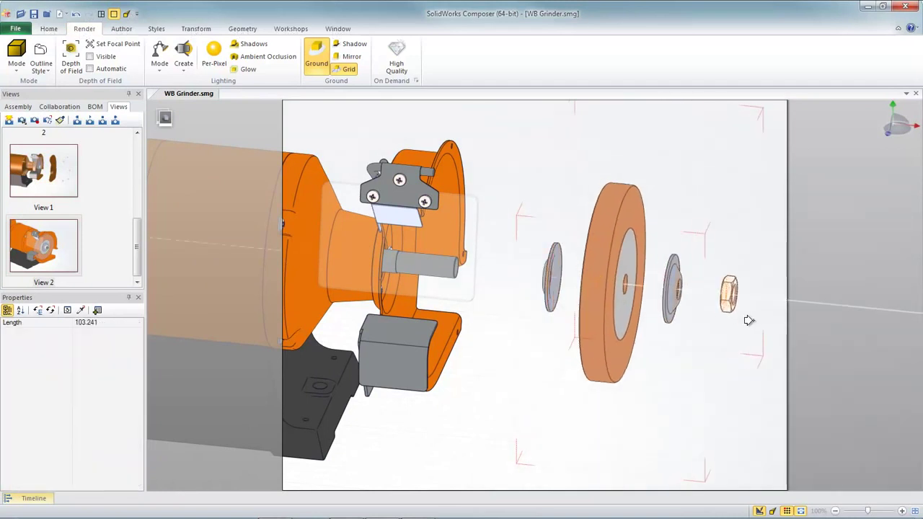
left_click(682, 386)
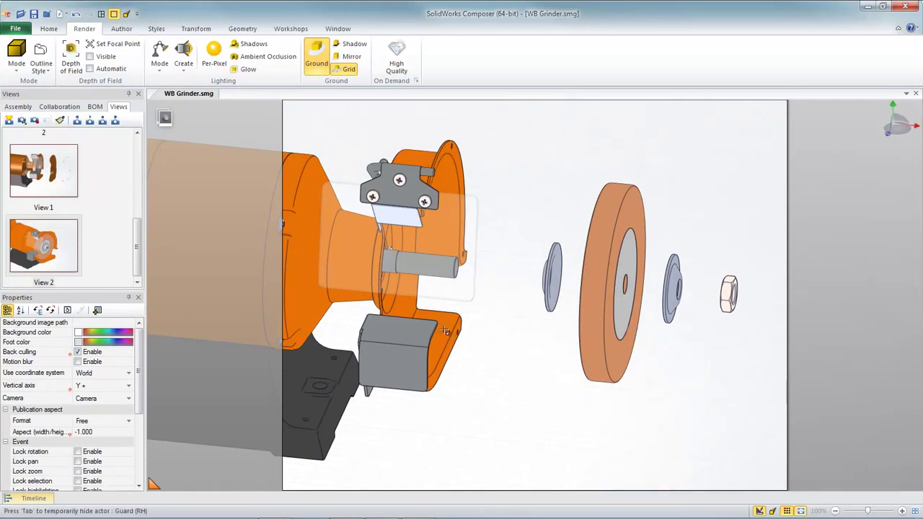
Step: Render as Shaded Illustration with per-pixel lighting and ambient occlusion, then capture it as View 3
left_click(16, 66)
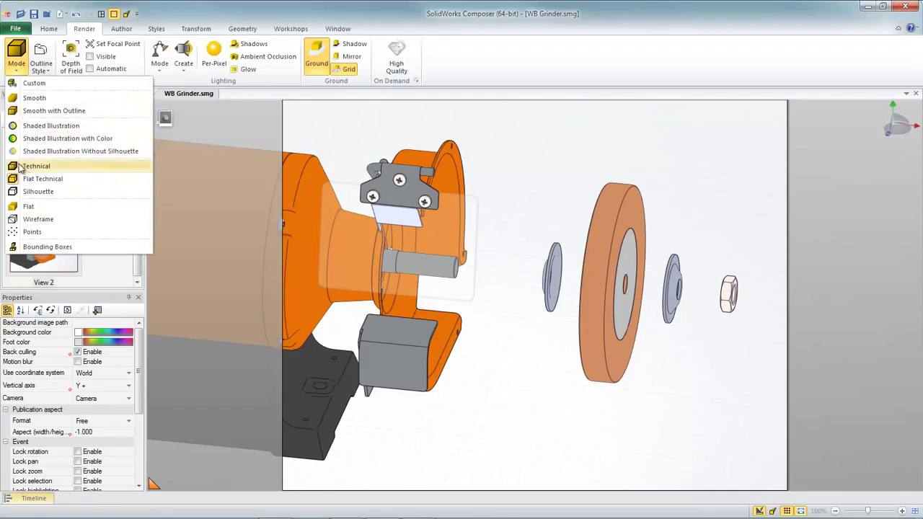
left_click(35, 126)
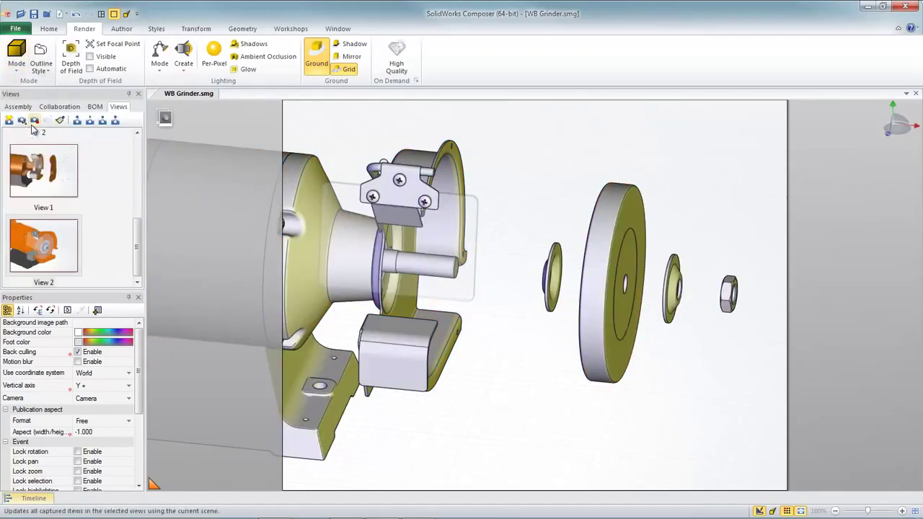
left_click(43, 71)
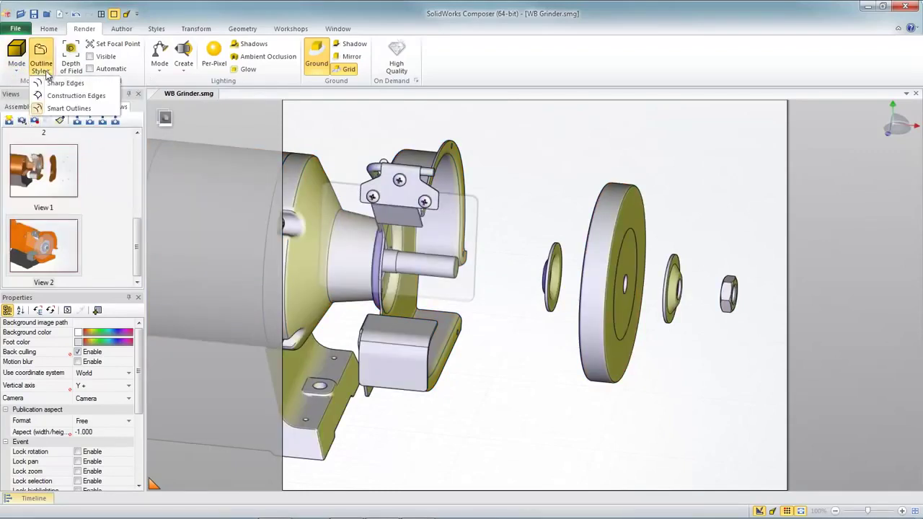
left_click(214, 58)
left_click(246, 59)
scroll(507, 290, "down", 2)
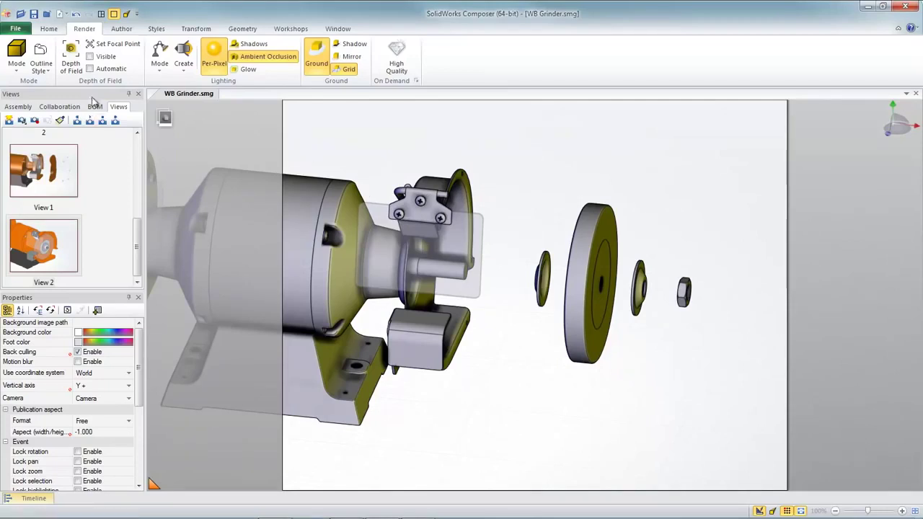
left_click(11, 120)
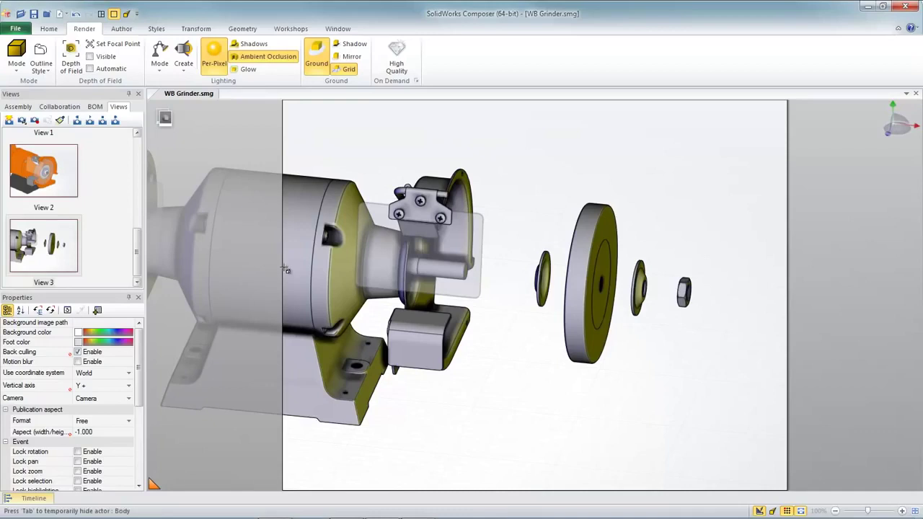
Step: Check the presentation slides, then return and show the saved view of the orange grinder
key("alt+Tab")
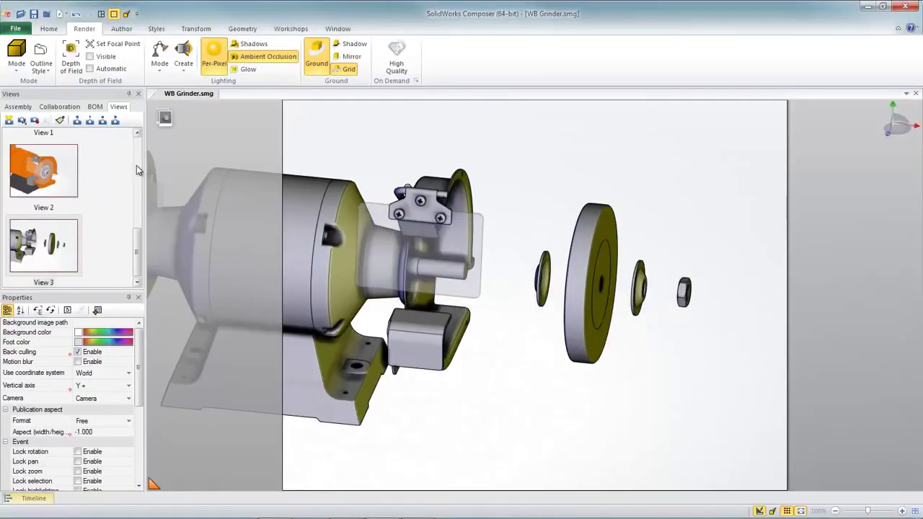
scroll(52, 266, "up", 3)
left_click(52, 266)
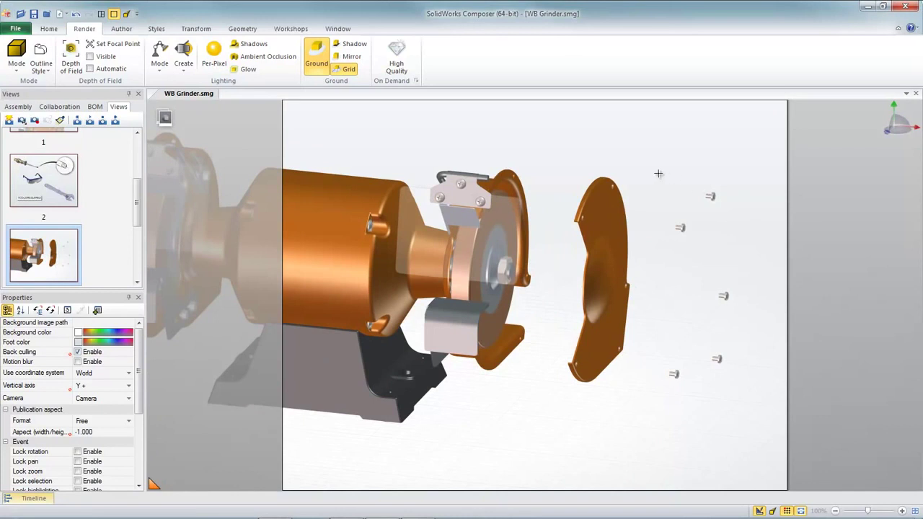
Step: Give the loose guard-cover screws dashed return paths and bring up the Workshops tools
left_click_drag(658, 173, 753, 412)
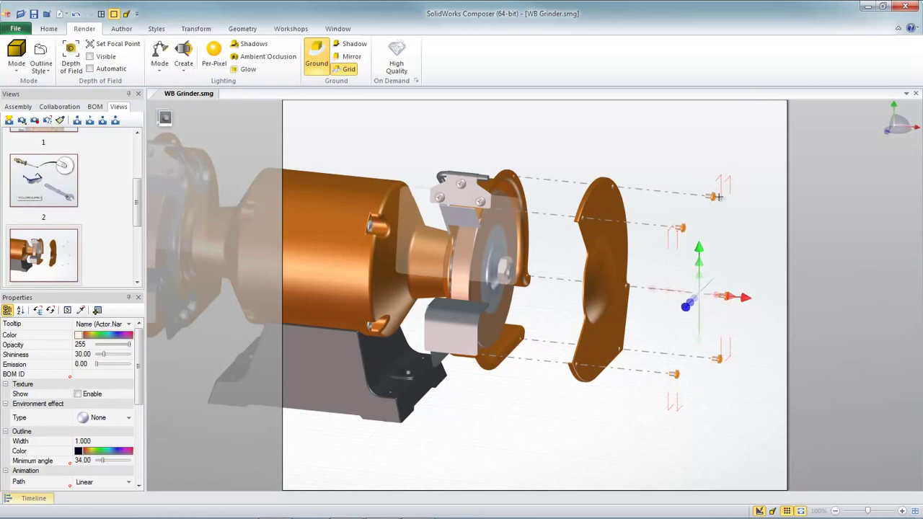
left_click(640, 164)
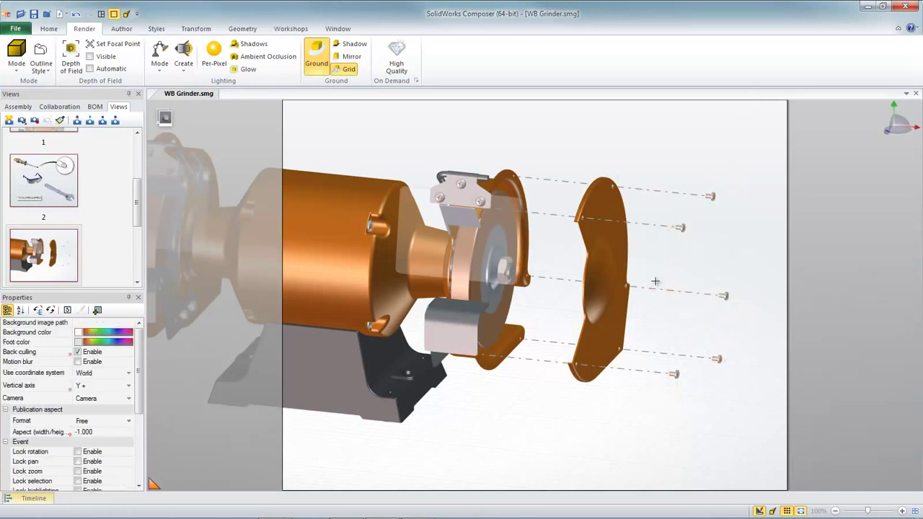
left_click_drag(635, 312, 590, 323)
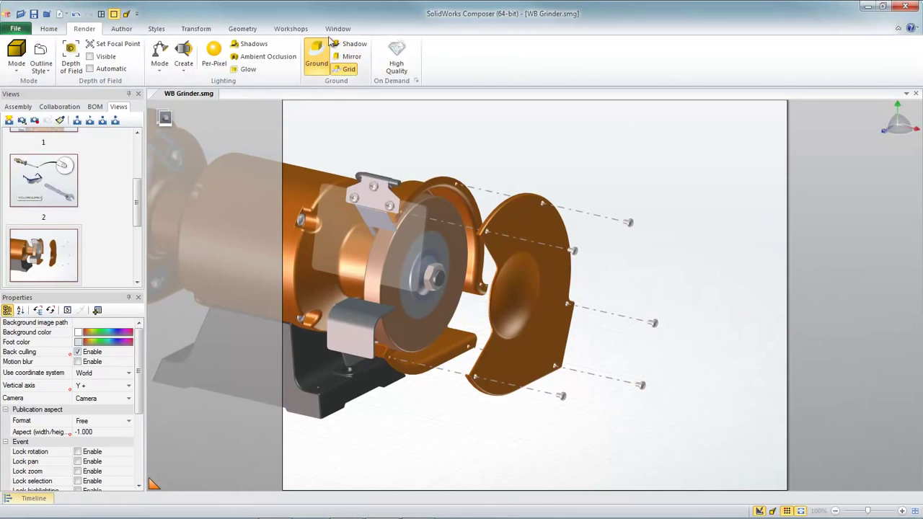
left_click(290, 29)
Step: Place i_unscrew.bmp from the Image Library beside the cover screws and update the view
left_click(152, 65)
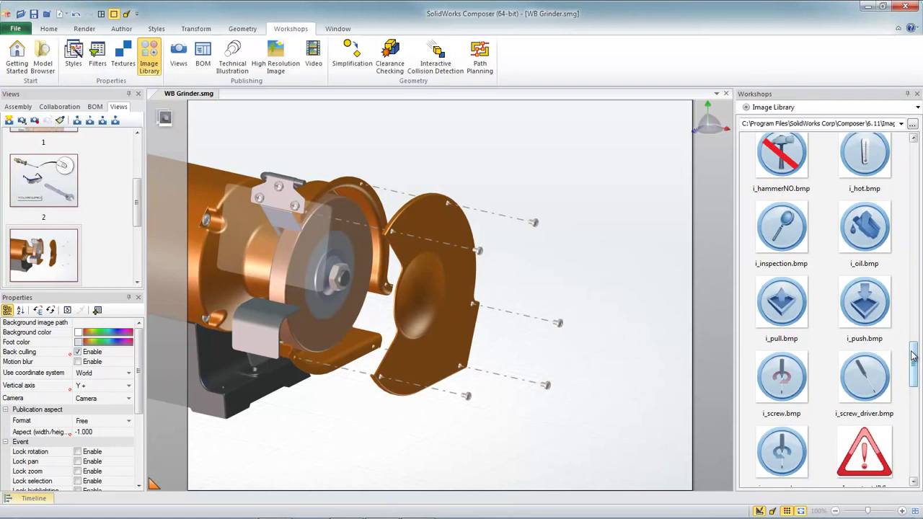
left_click_drag(913, 361, 914, 362)
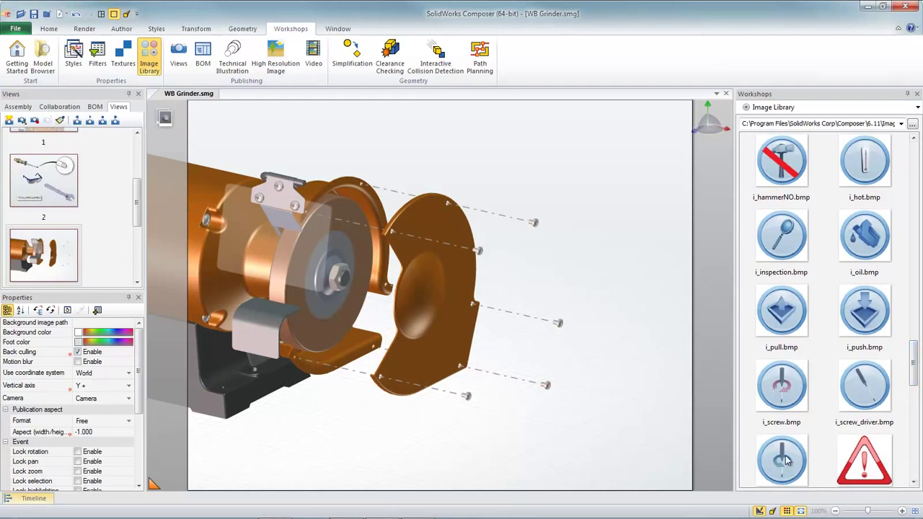
left_click_drag(786, 461, 628, 255)
left_click(601, 228)
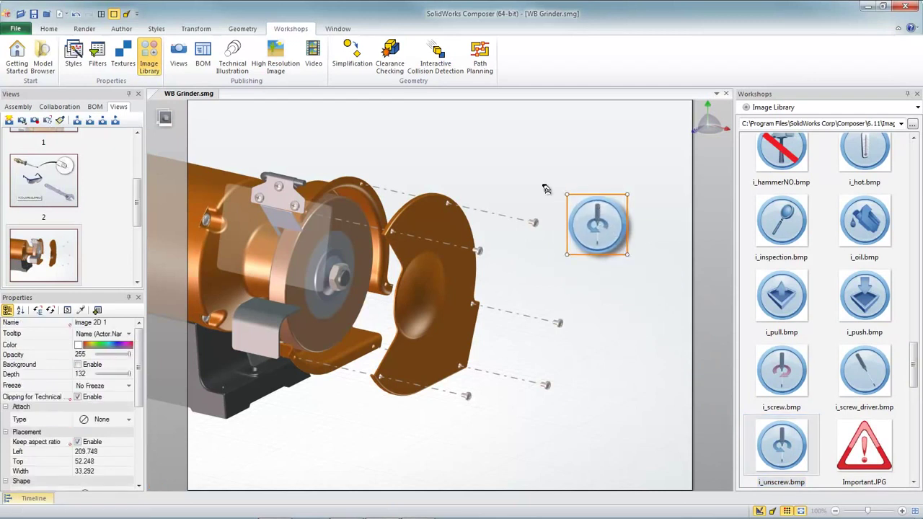
left_click(35, 121)
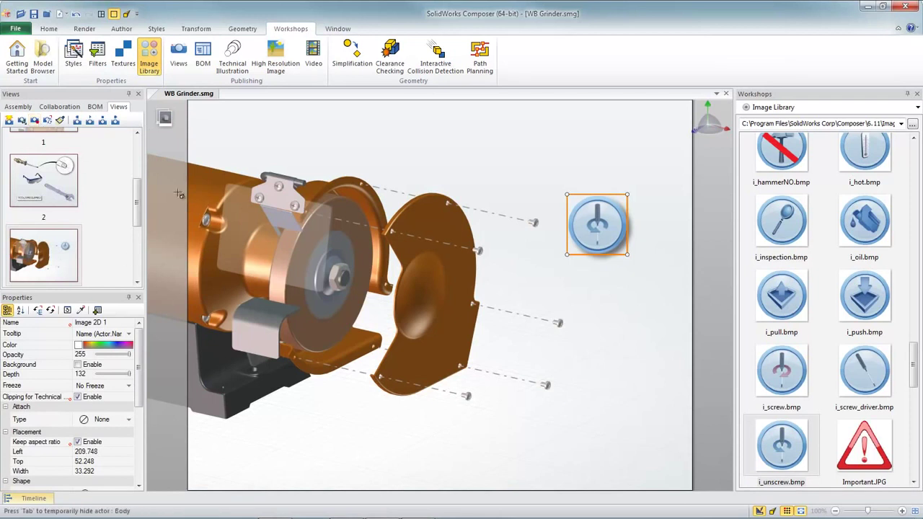
scroll(137, 207, "down", 1)
Step: In View 2, make adjustable_wrench visible and raise its opacity from 0 to 255
left_click(44, 231)
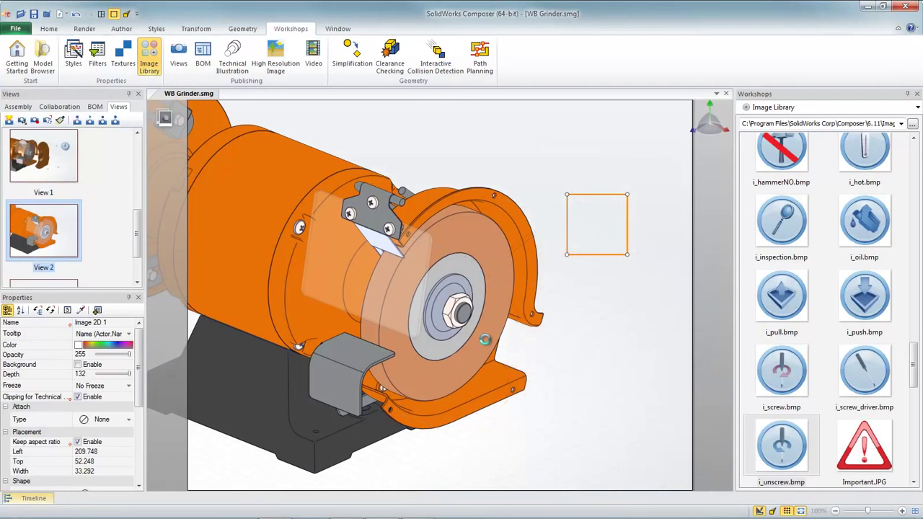
left_click(570, 431)
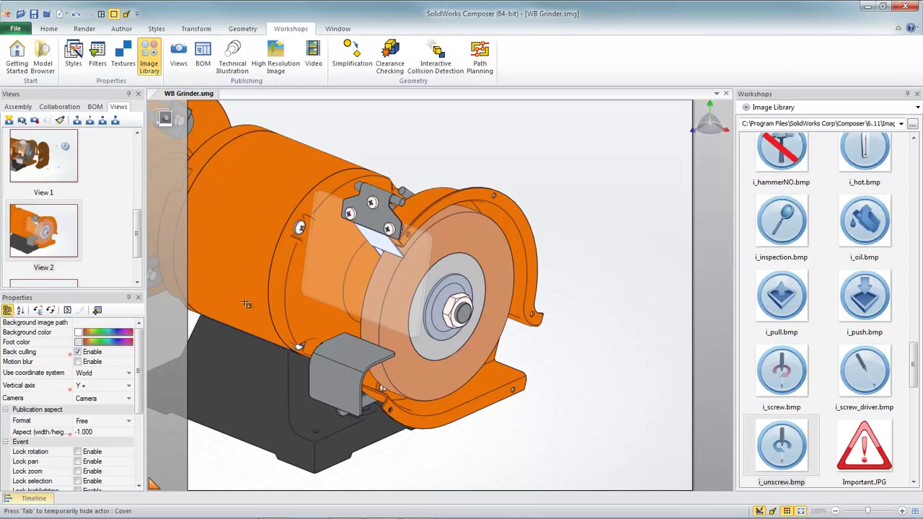
left_click(22, 106)
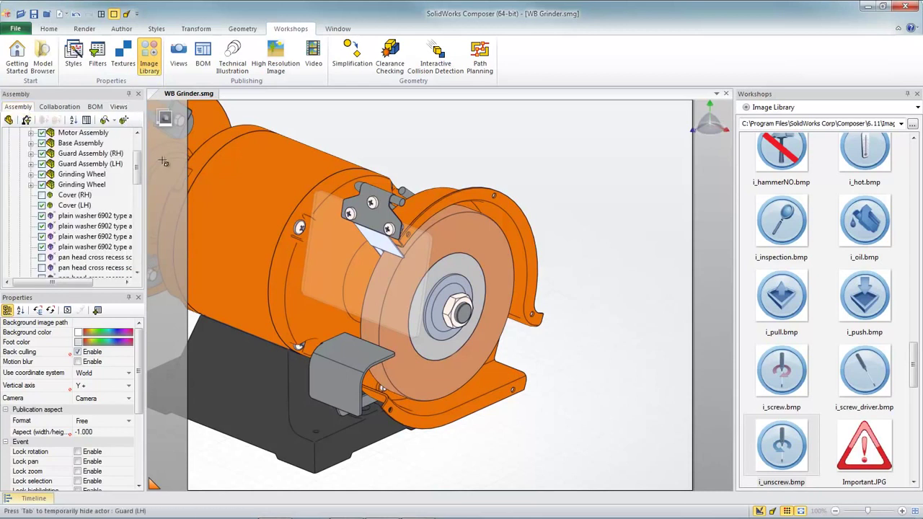
scroll(40, 155, "up", 2)
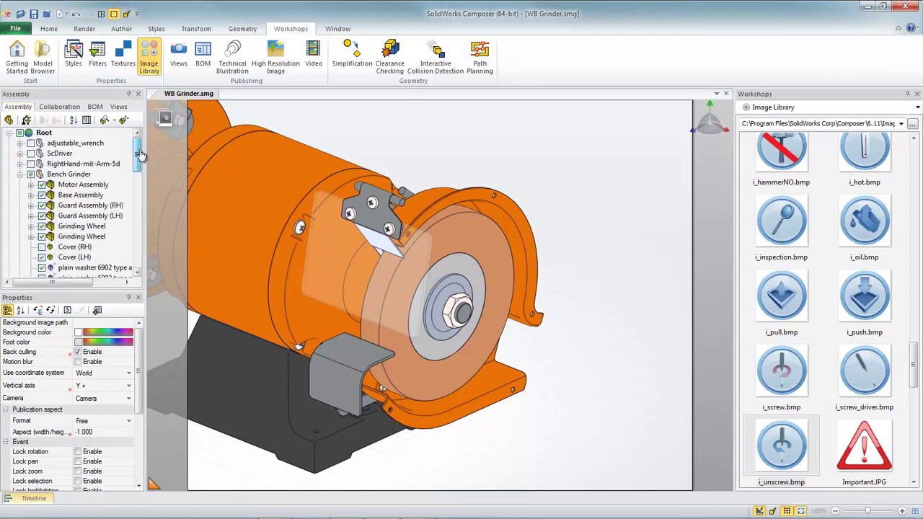
left_click(31, 143)
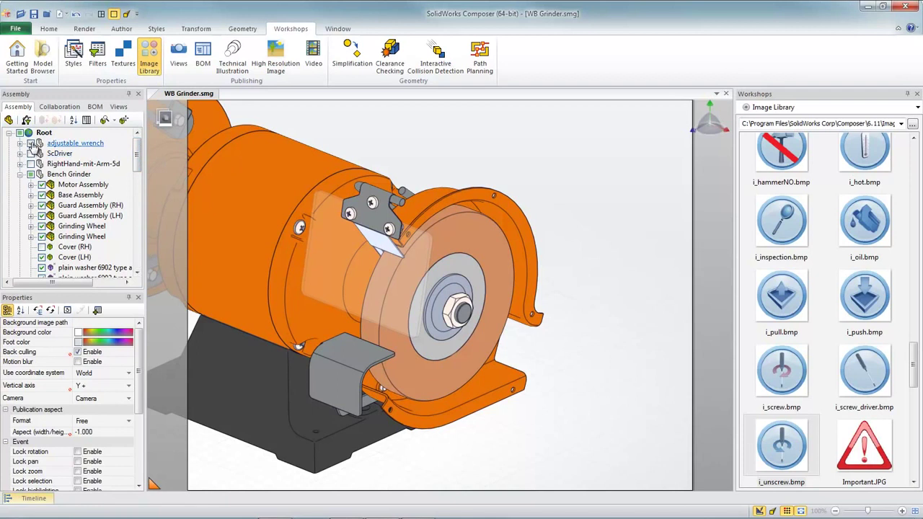
left_click(76, 143)
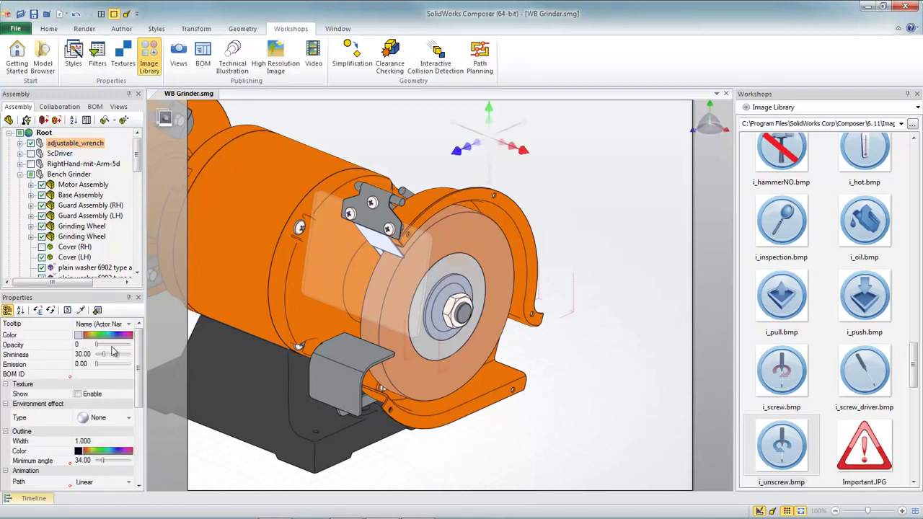
left_click(96, 345)
left_click_drag(98, 345, 131, 344)
left_click(588, 215)
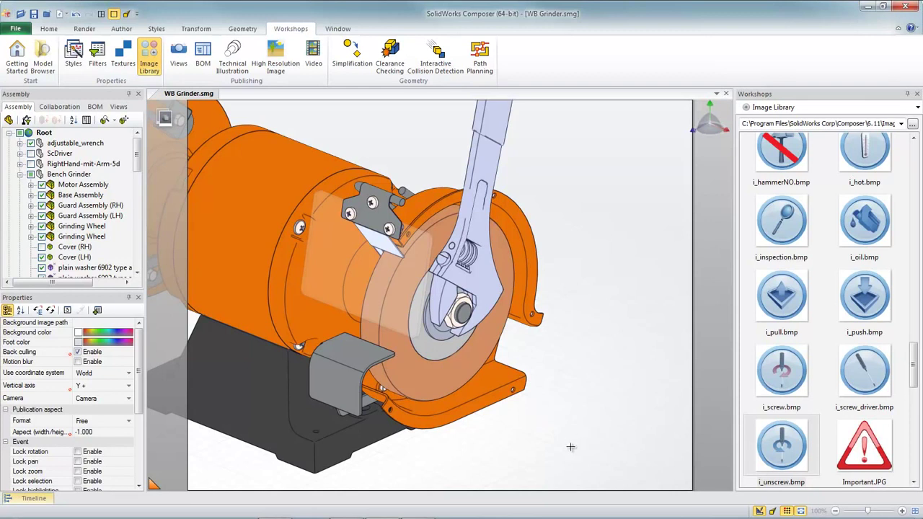
Step: Draw a circular arrow on the wheel guard with its head pointing at the nut
left_click(131, 29)
left_click(125, 57)
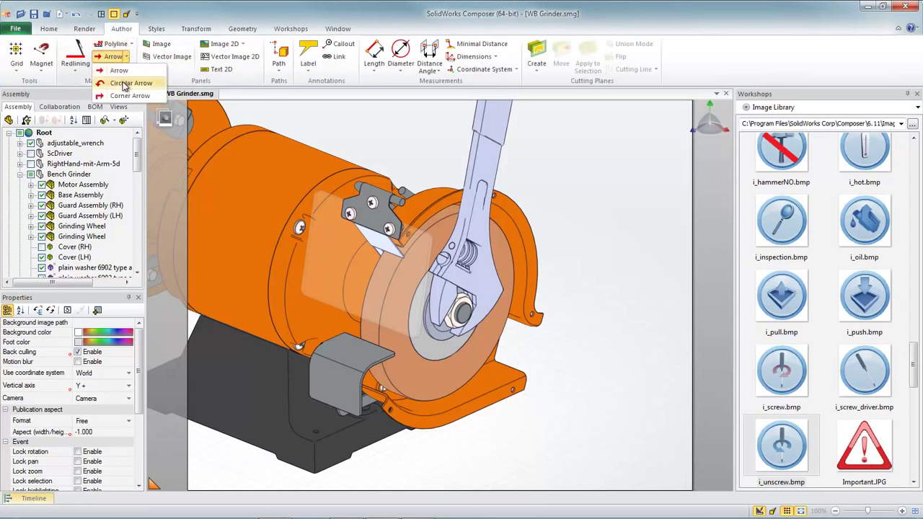
left_click(126, 83)
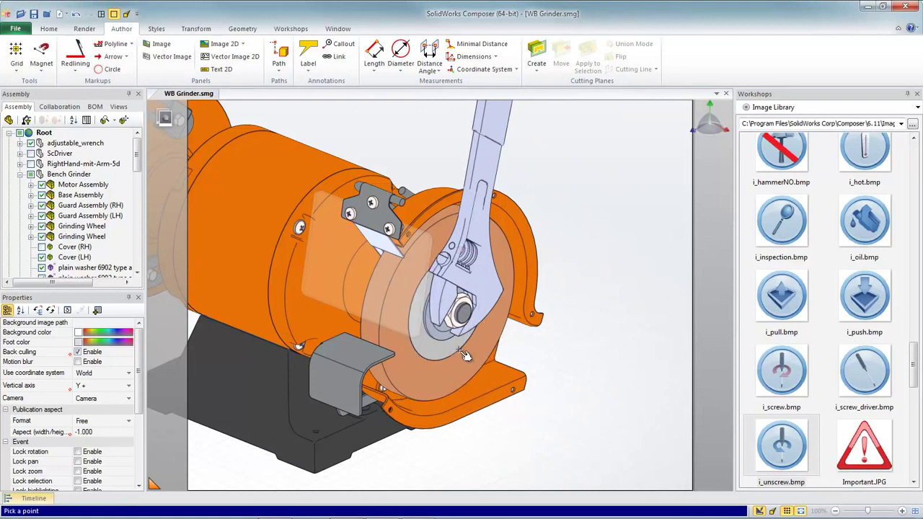
left_click(507, 357)
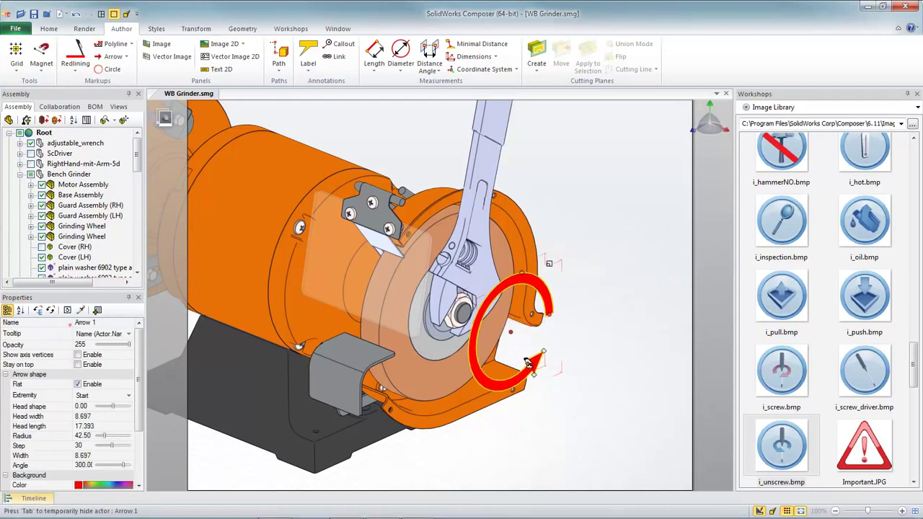
left_click_drag(528, 361, 467, 277)
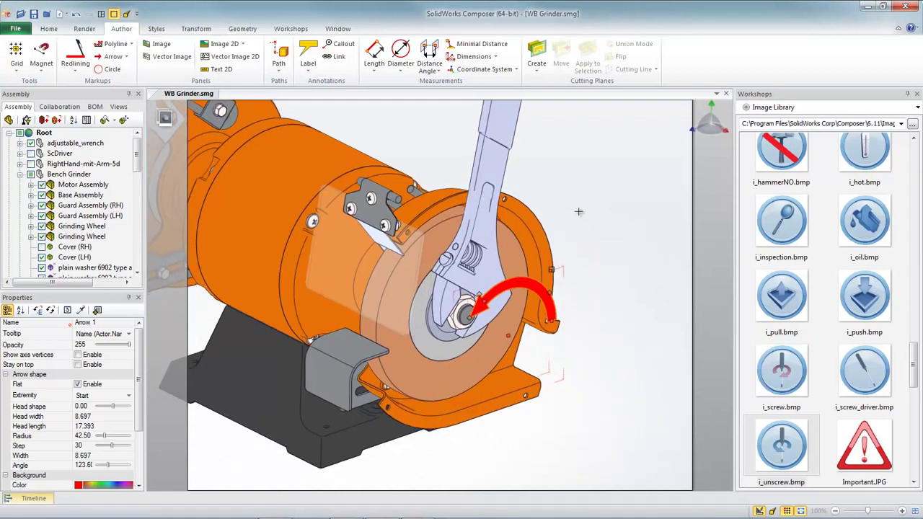
Step: Give the circular arrow the Red Arrow style, then make View 2 current
left_click(158, 29)
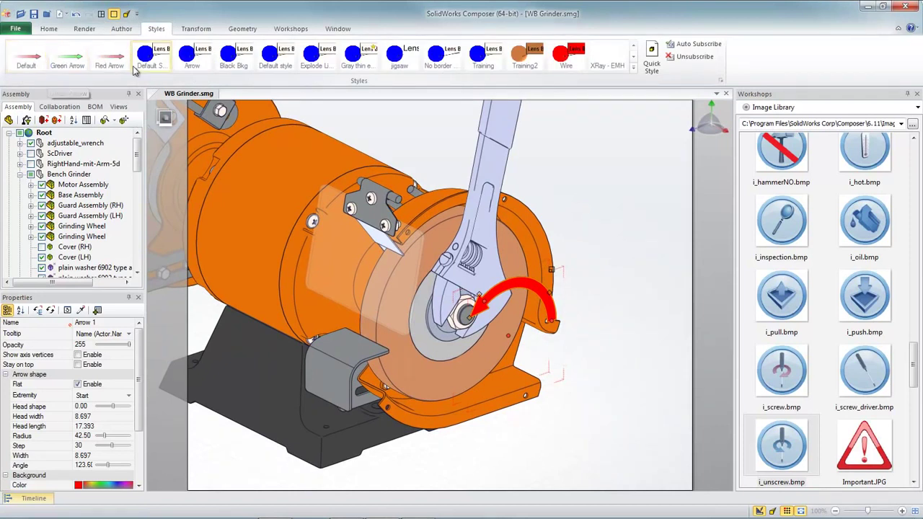
left_click(109, 61)
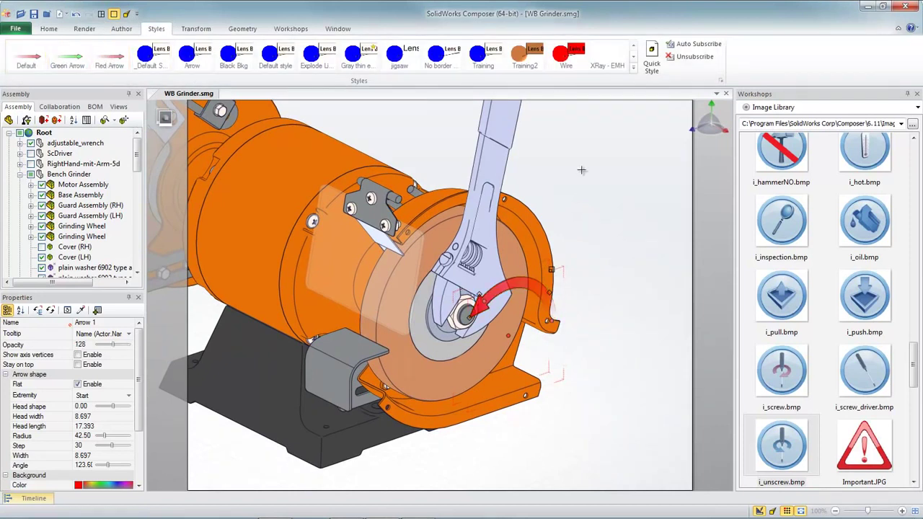
left_click(581, 170)
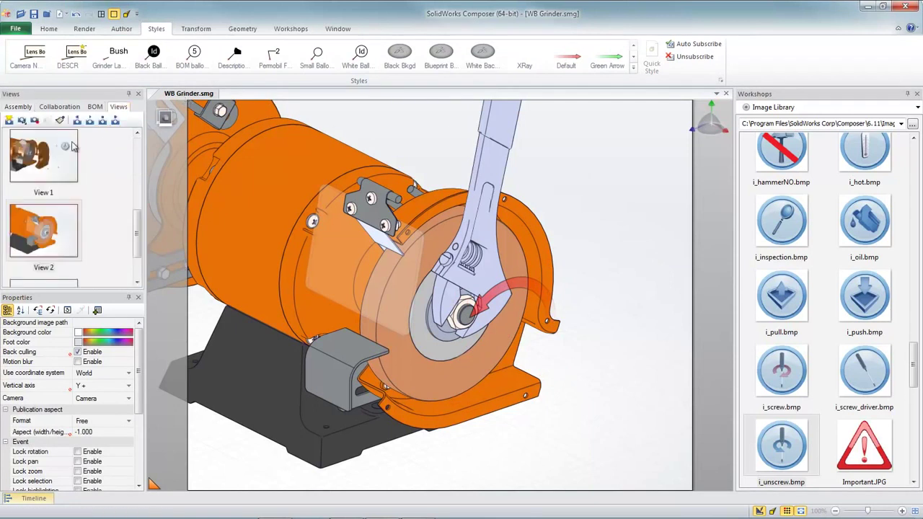
left_click(46, 229)
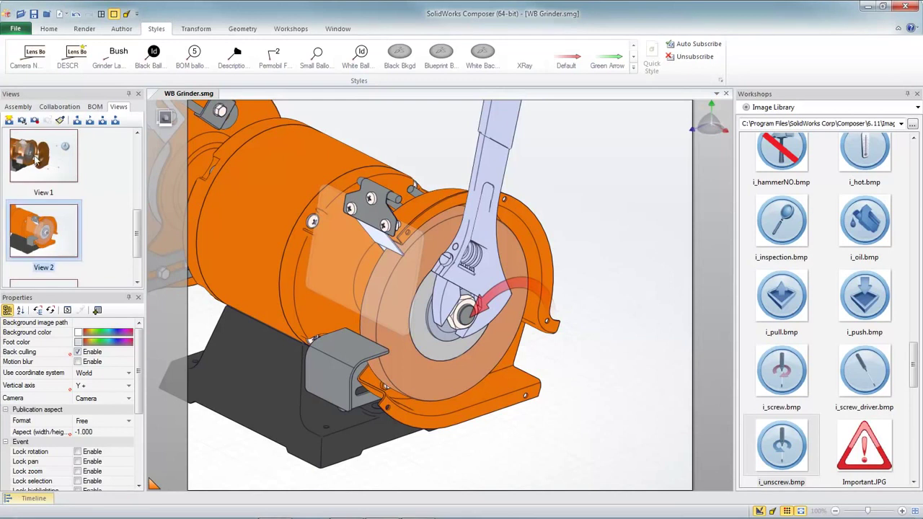
Step: Create a new view and generate BOM IDs for the exploded wheel, bushings and nut
left_click(44, 122)
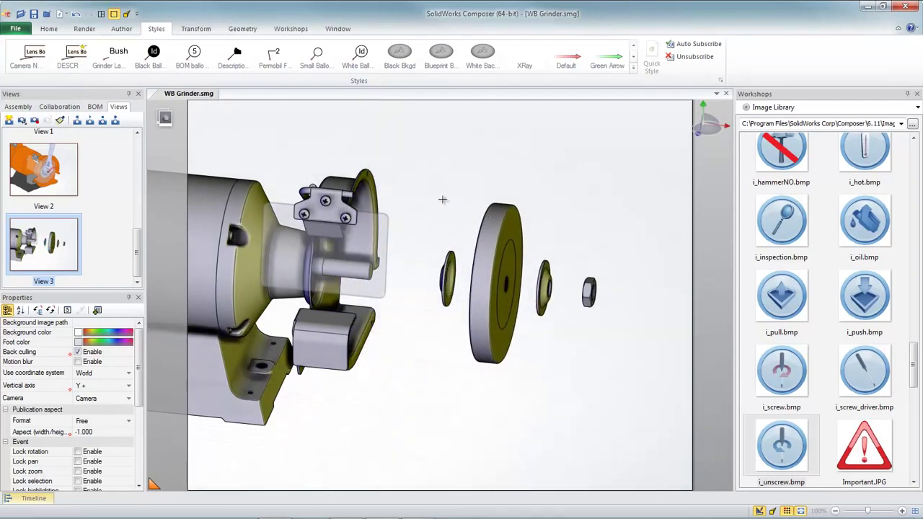
left_click_drag(426, 197, 643, 380)
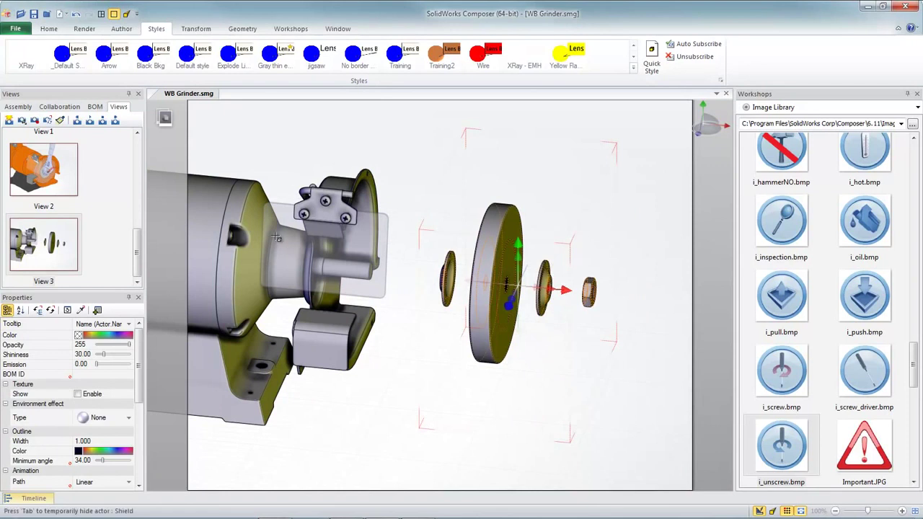
left_click(94, 107)
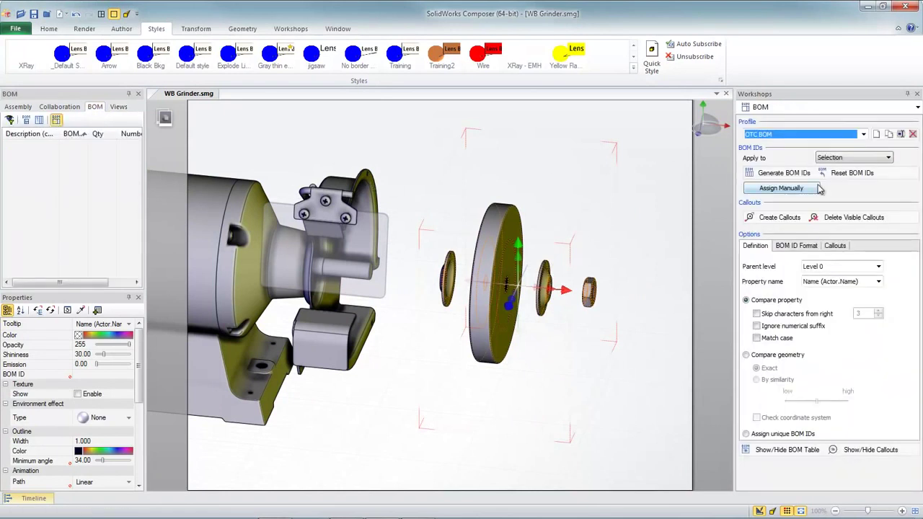
left_click(779, 174)
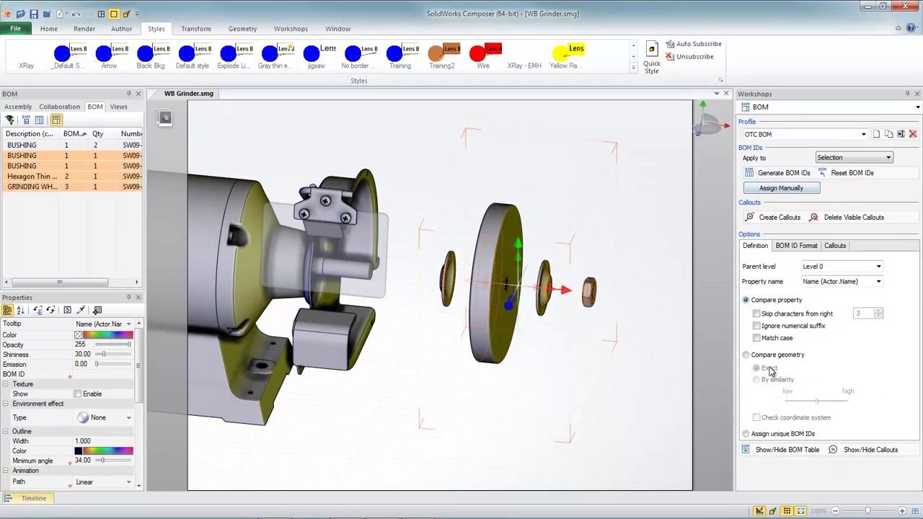
Step: Show the BOM table, shrink its frame and move it to the lower right
left_click(776, 452)
left_click(431, 447)
left_click_drag(567, 479, 458, 476)
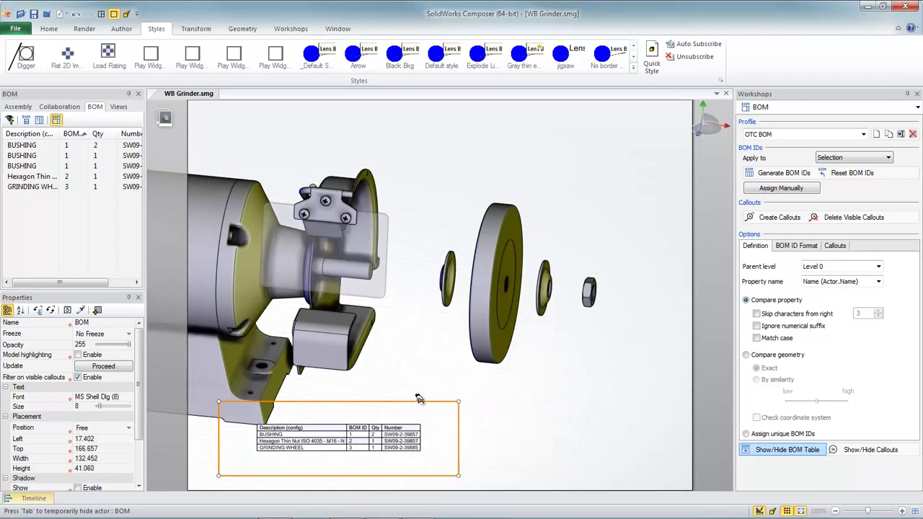
left_click_drag(418, 399, 659, 411)
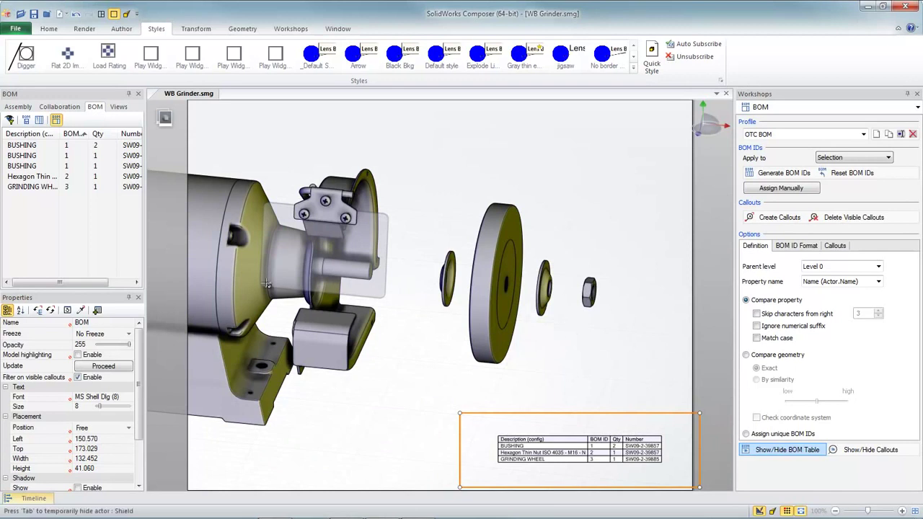
left_click(38, 187)
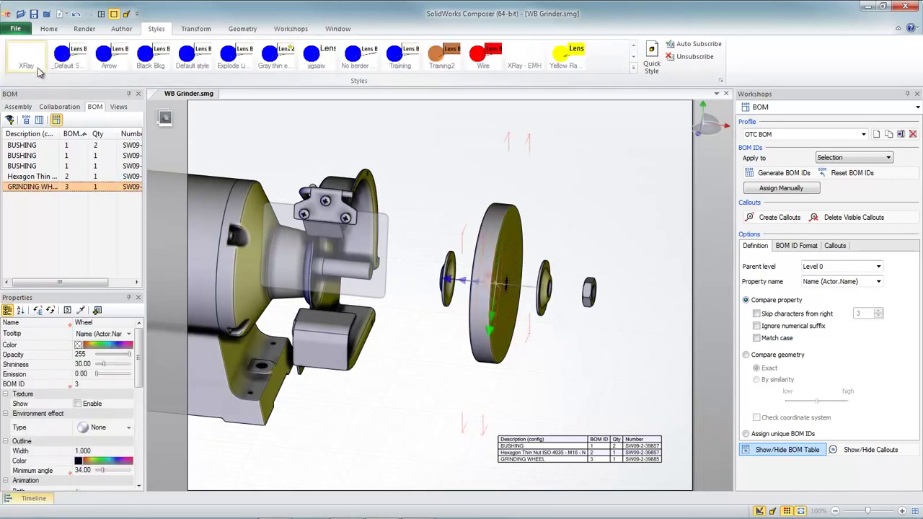
Step: Create numbered callouts for all BOM parts with Free 2D auto-alignment
left_click(22, 145, "shift")
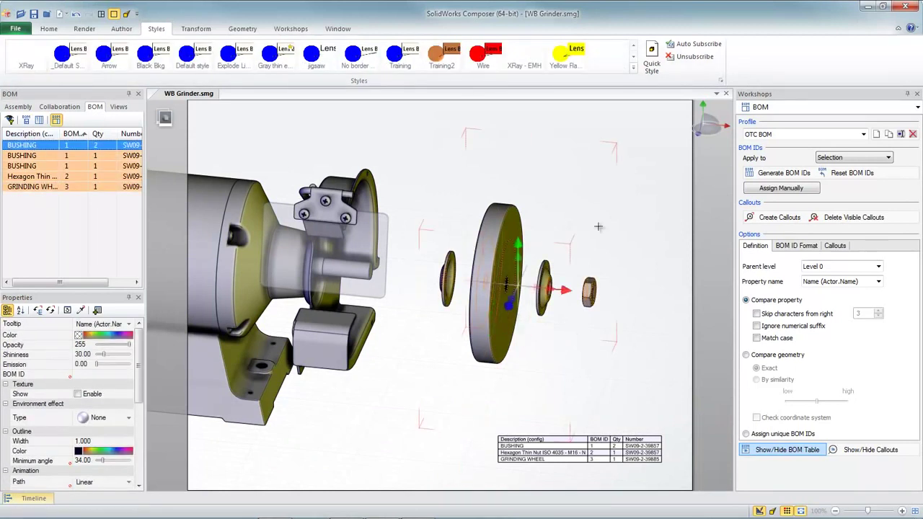
left_click(780, 217)
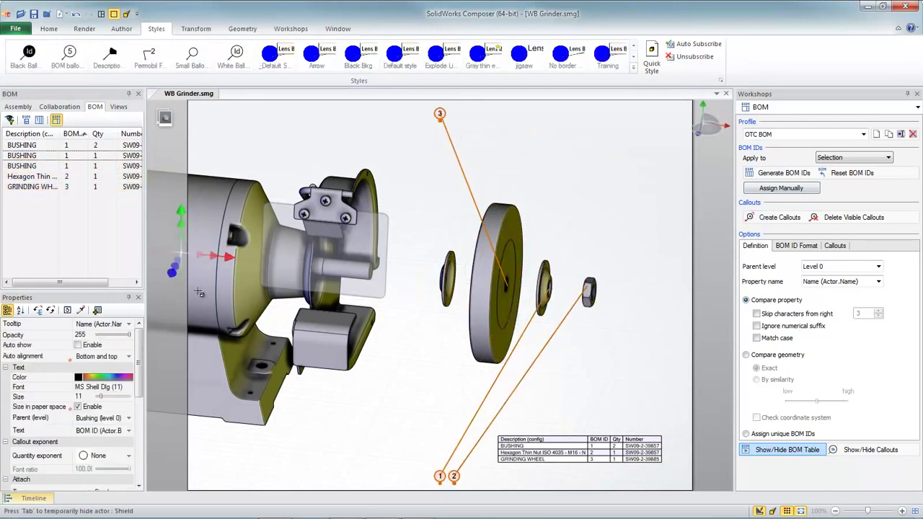
left_click(127, 356)
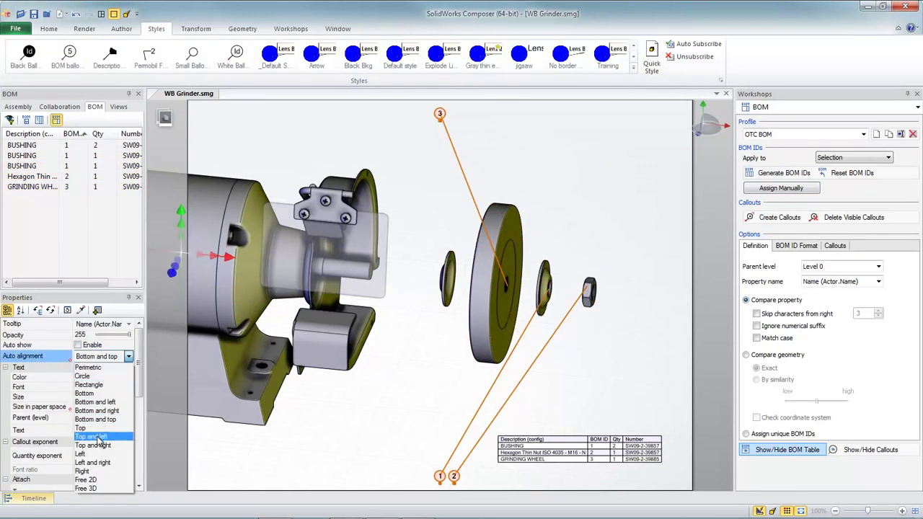
left_click(86, 480)
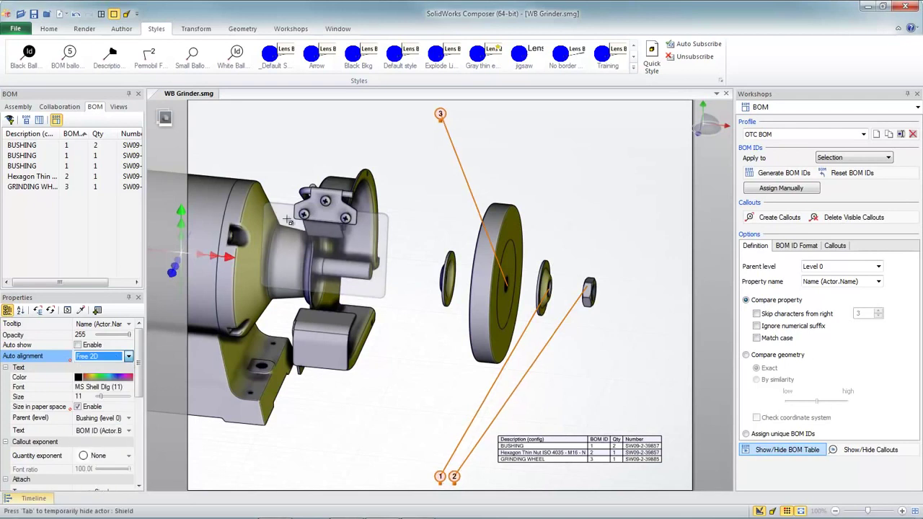
left_click(309, 133)
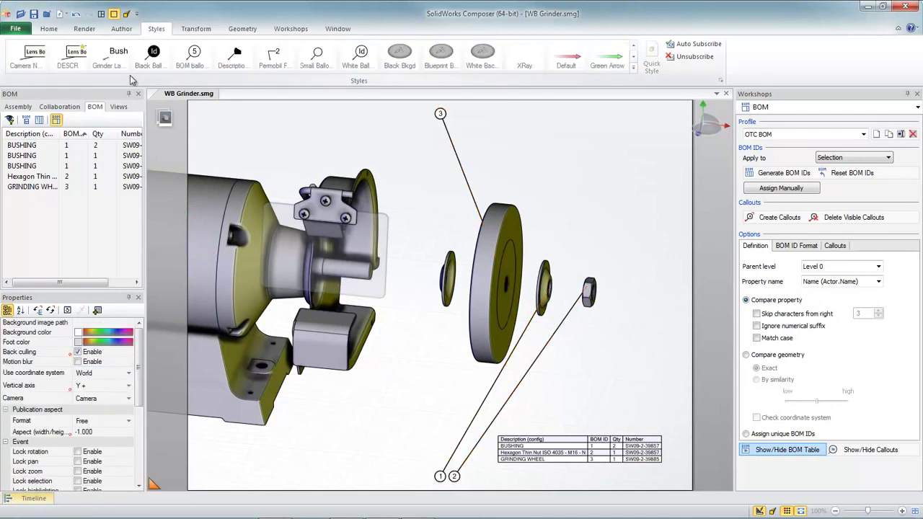
Step: Draw a magnetic line above the parts, attach the callouts, and align it to the tool-rest axis
left_click(121, 29)
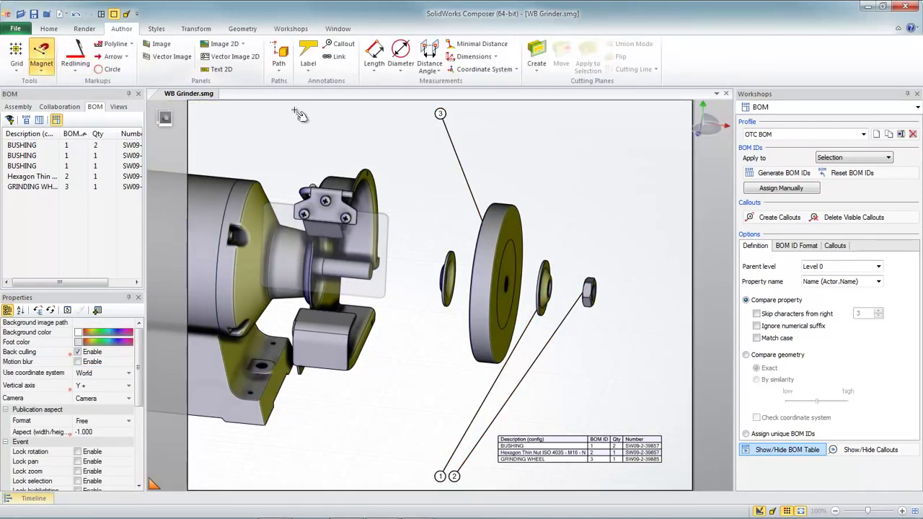
left_click(41, 56)
left_click(400, 132)
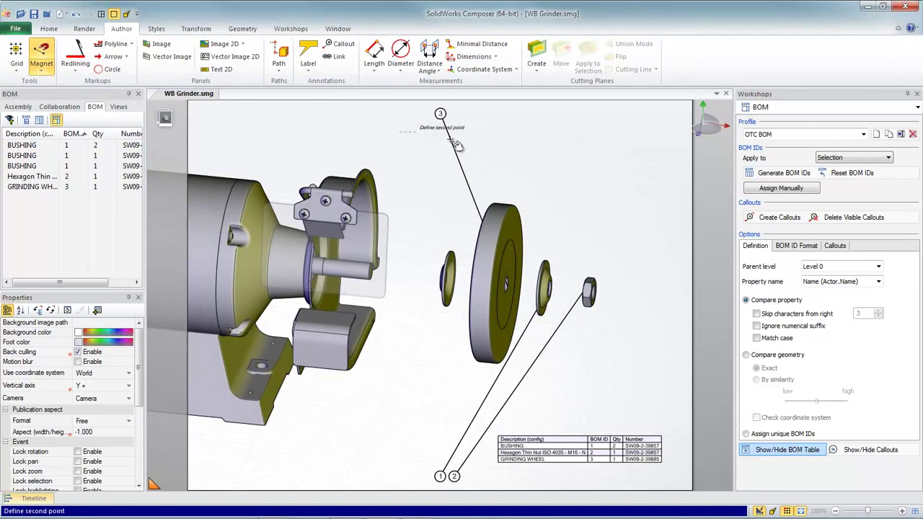
left_click(659, 195)
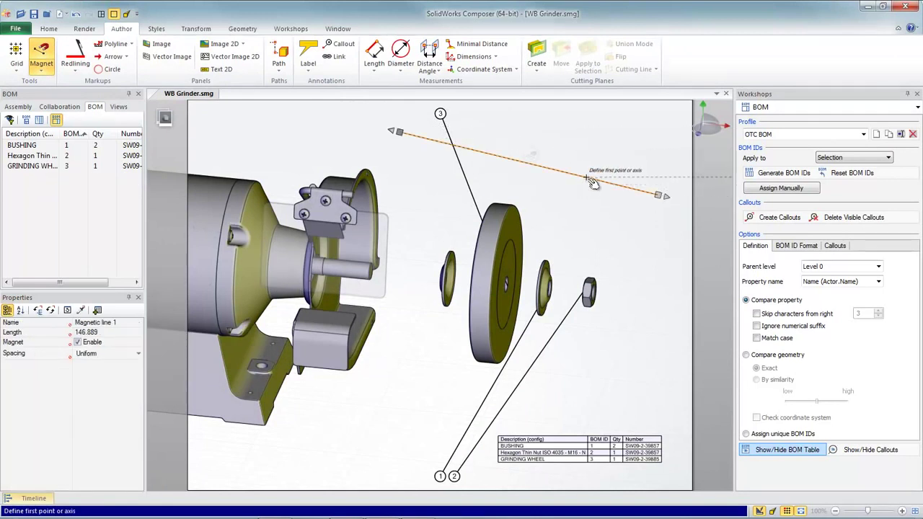
left_click_drag(584, 171, 597, 152)
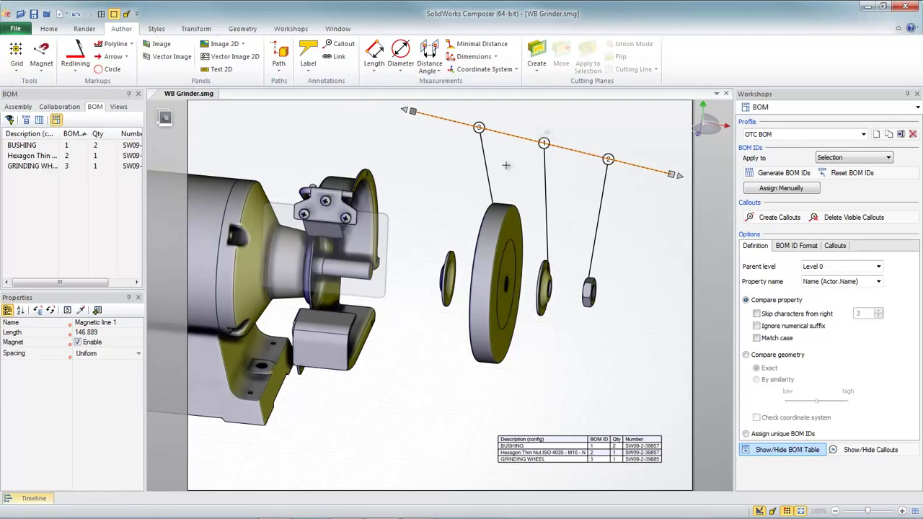
left_click(544, 139)
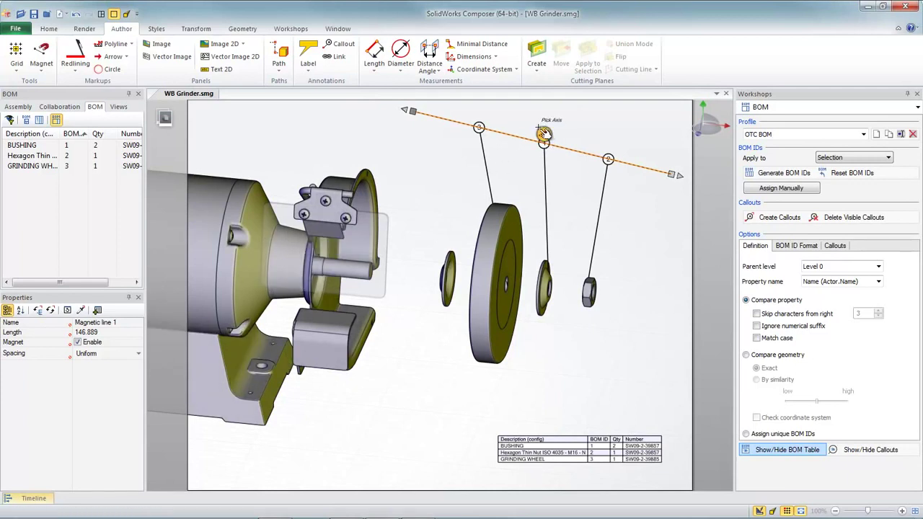
left_click(325, 330)
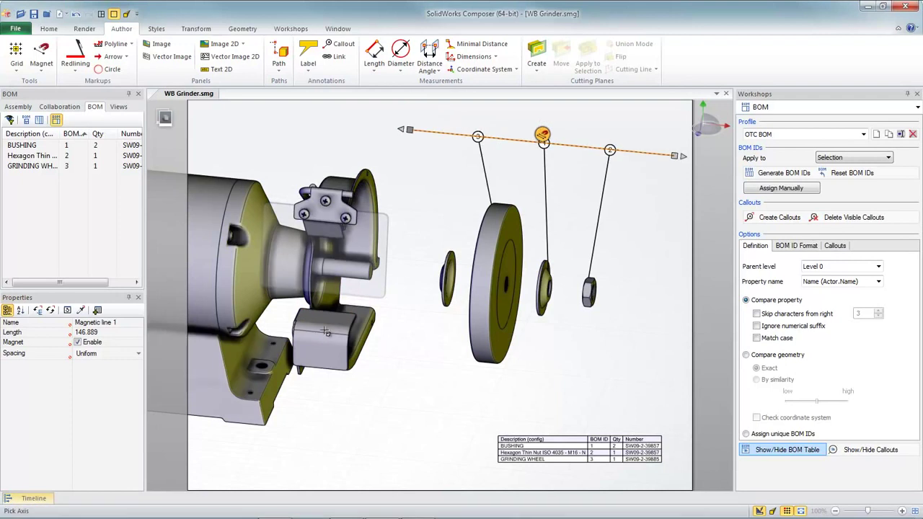
left_click(441, 378)
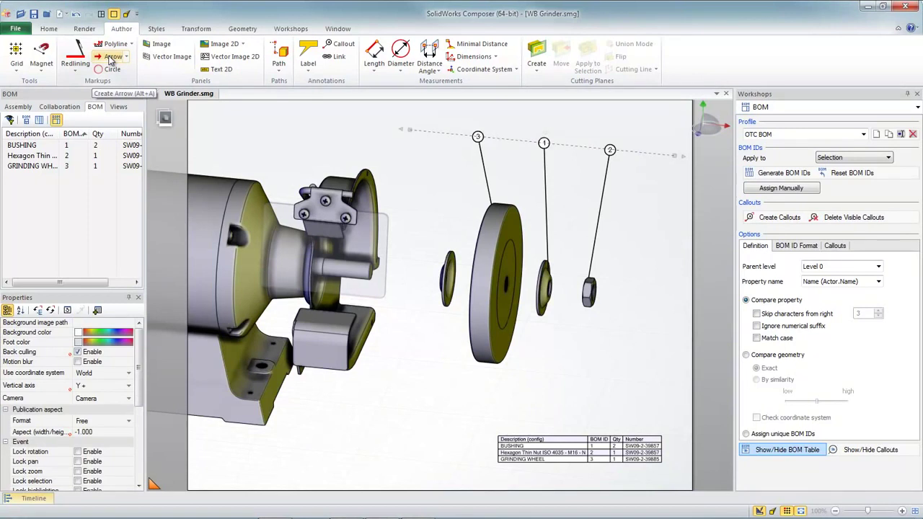
Step: Draw a red arrow snapped along the shaft, pointing at the hex nut
left_click(110, 57)
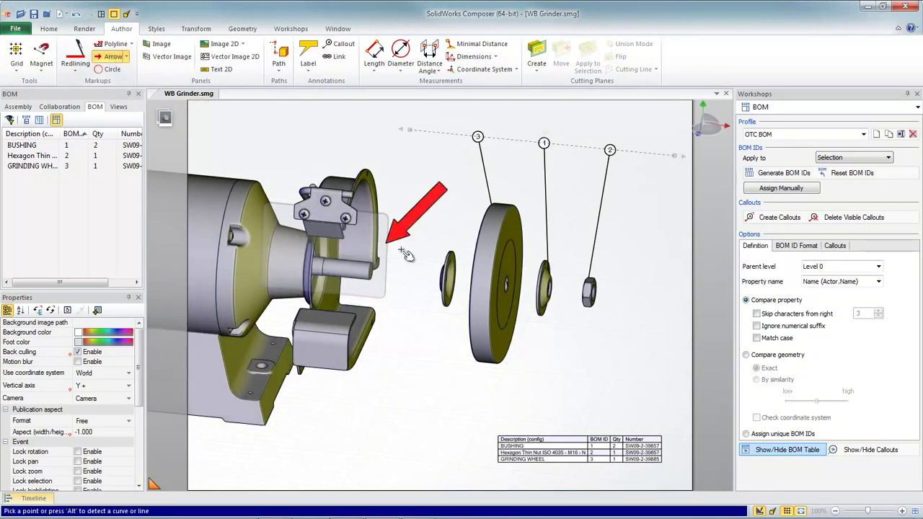
key("alt")
left_click(598, 298)
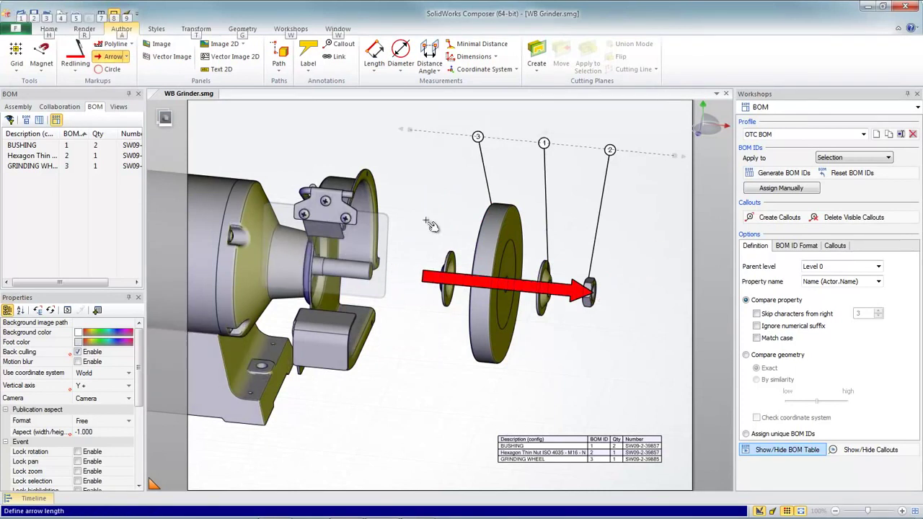
left_click(401, 275)
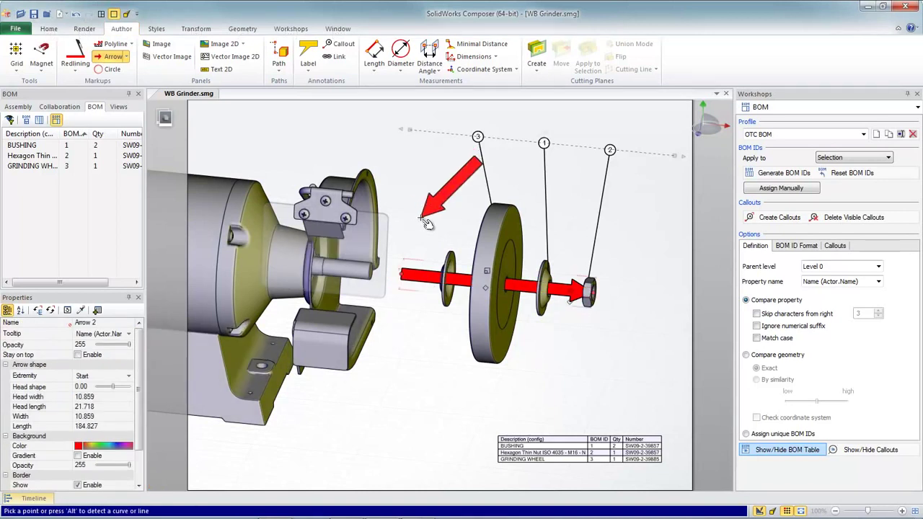
key("Escape")
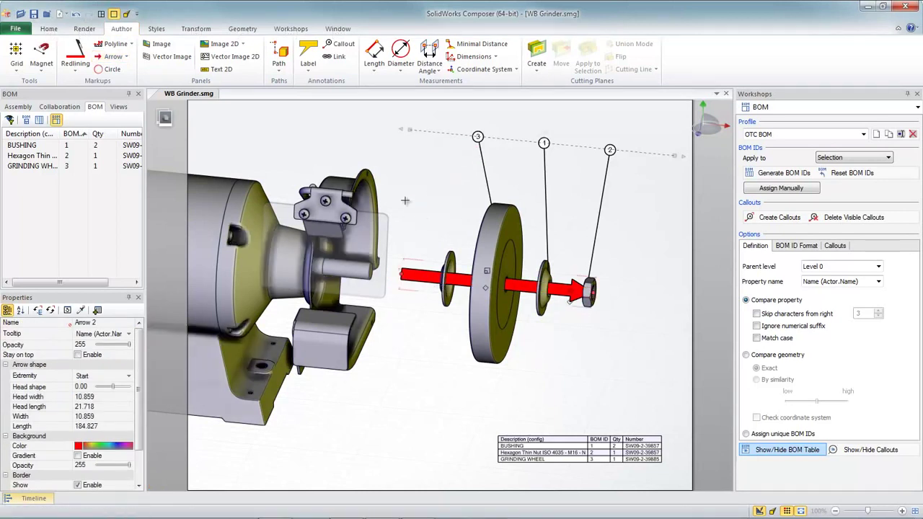
left_click(158, 30)
left_click(437, 369)
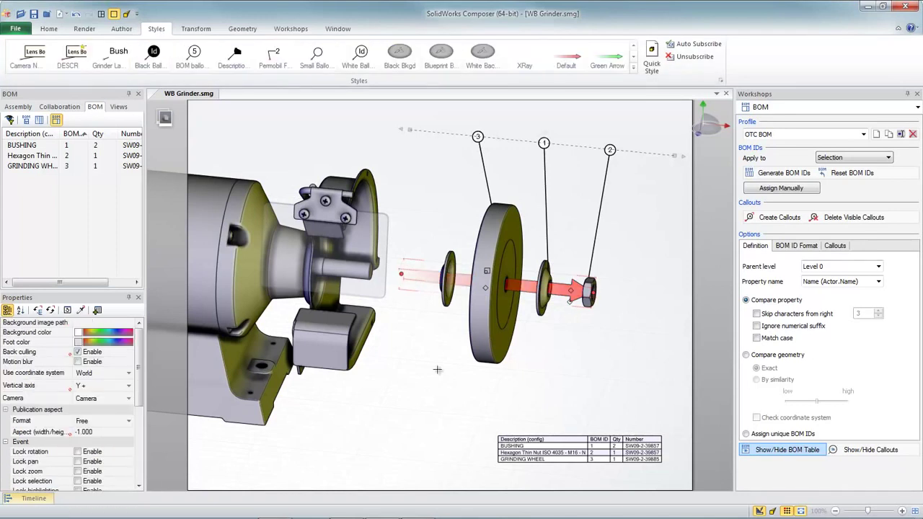
Step: Update View 3 so it includes the new arrow
left_click(118, 107)
left_click(62, 264)
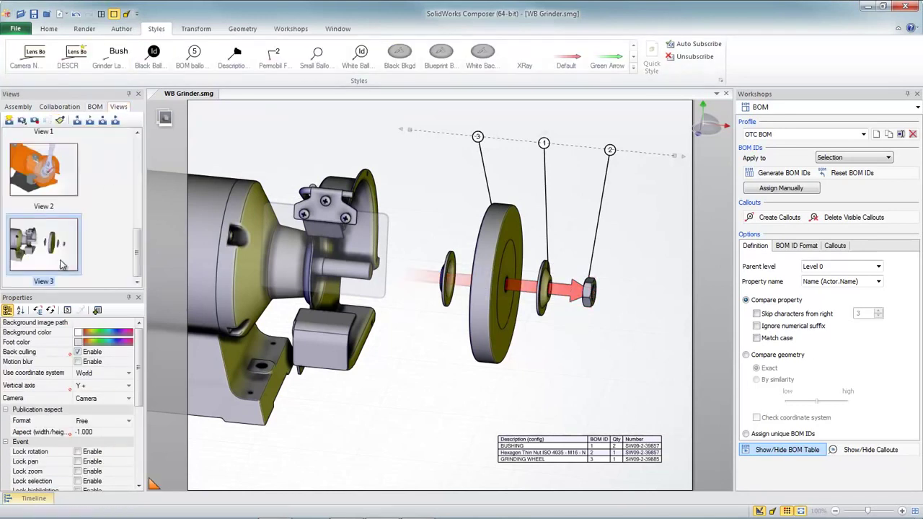
left_click(34, 121)
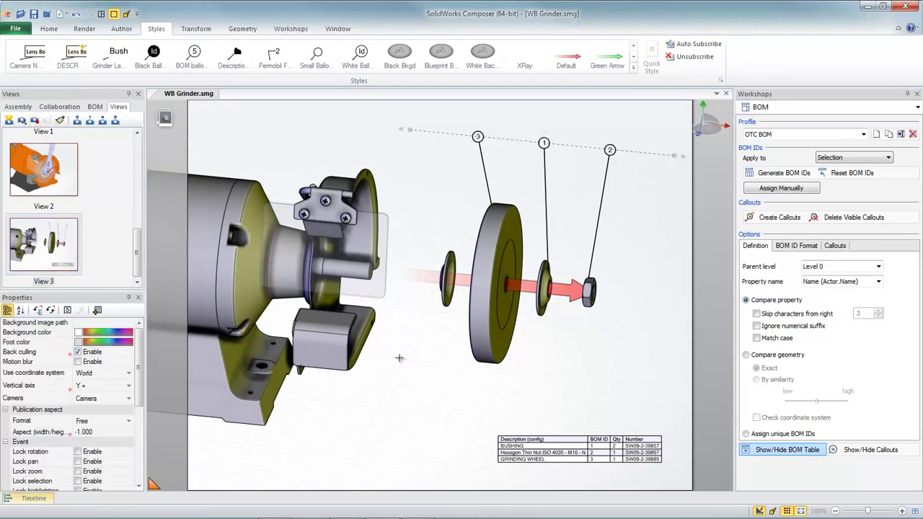
key("alt+Tab")
left_click(789, 108)
Step: Pick the Instruction Sheet A format 3 in wide high-resolution image profile and start saving
left_click(786, 255)
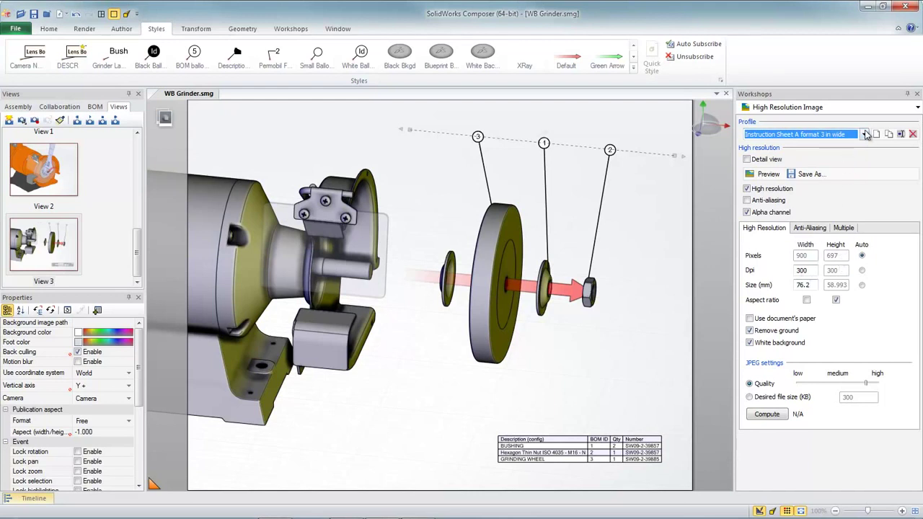
left_click(864, 134)
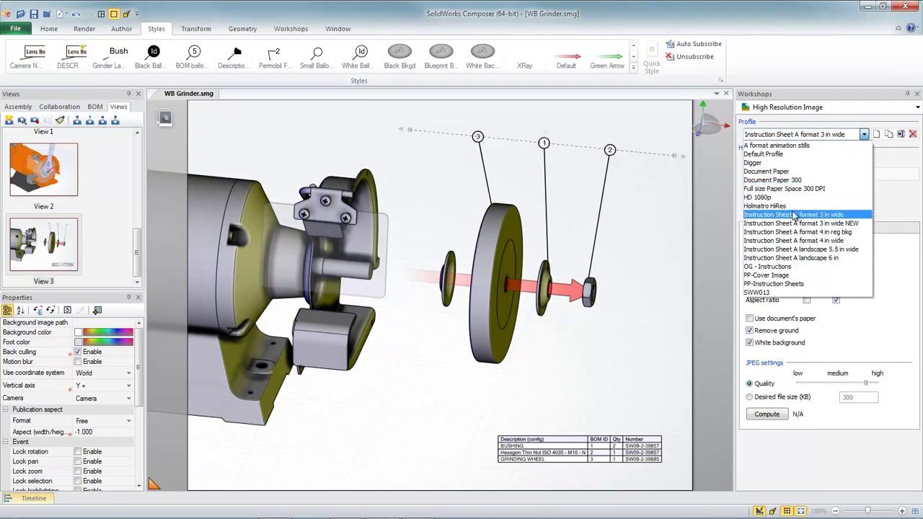
left_click(796, 214)
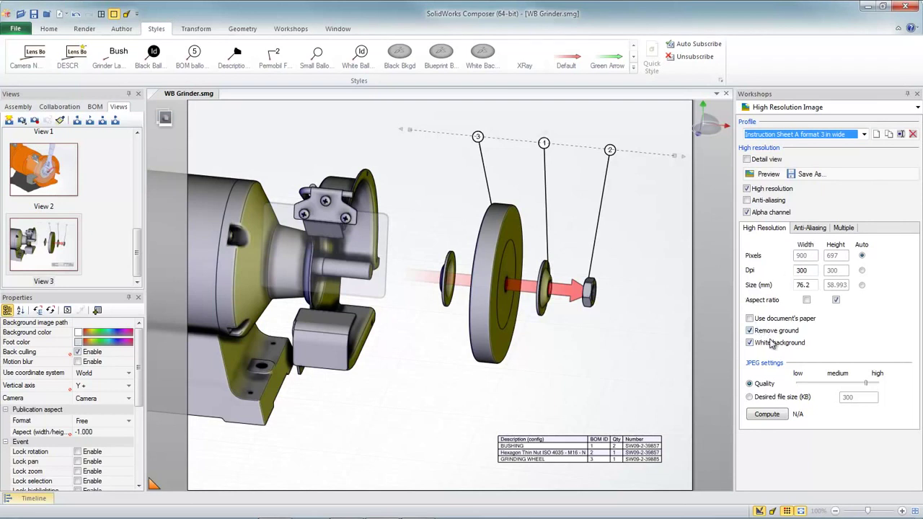
left_click(817, 177)
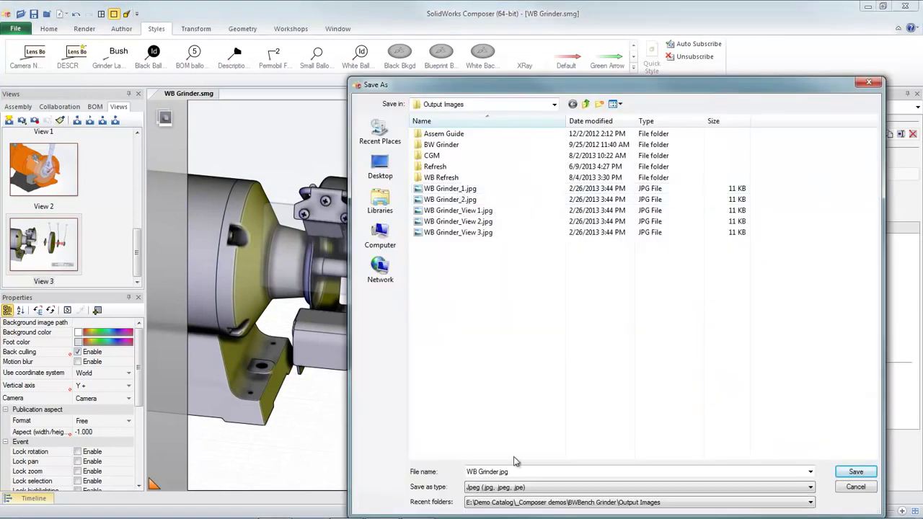
Step: Keep the JPEG format and save WB Grinder.jpg into Output Images
left_click(521, 488)
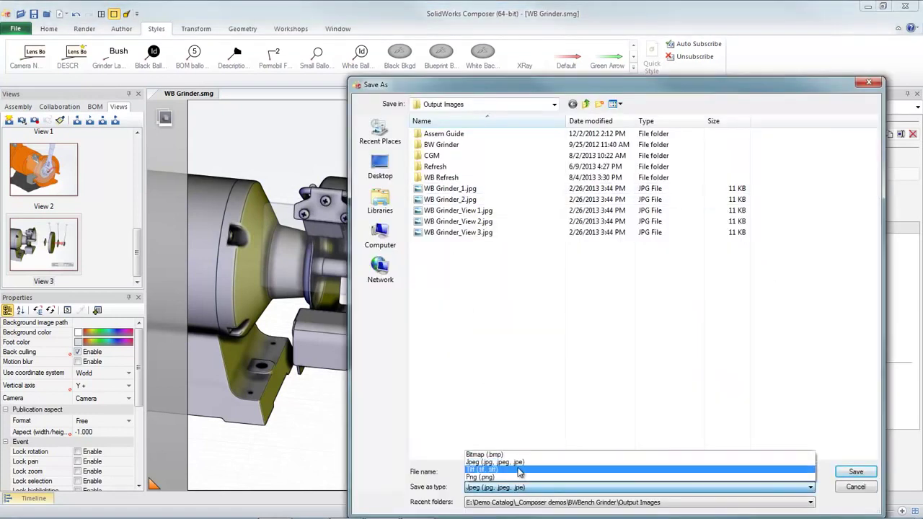
left_click(526, 459)
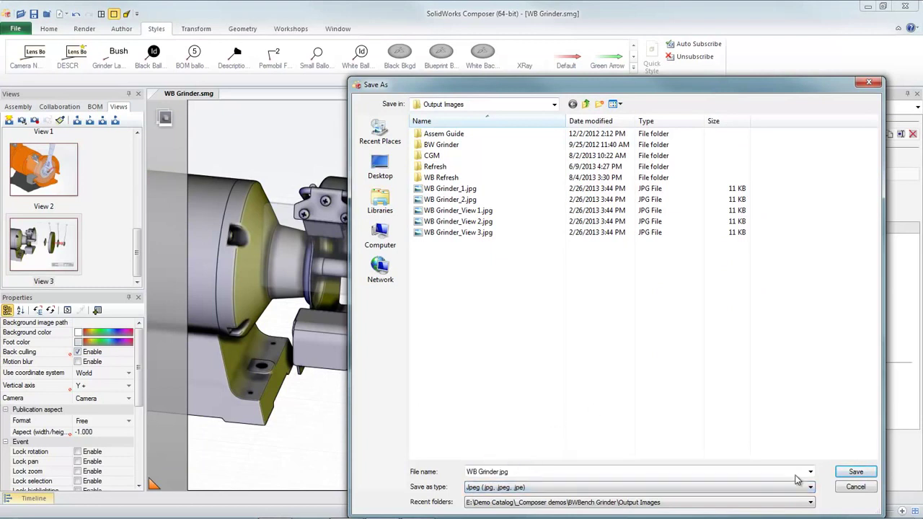
left_click(856, 472)
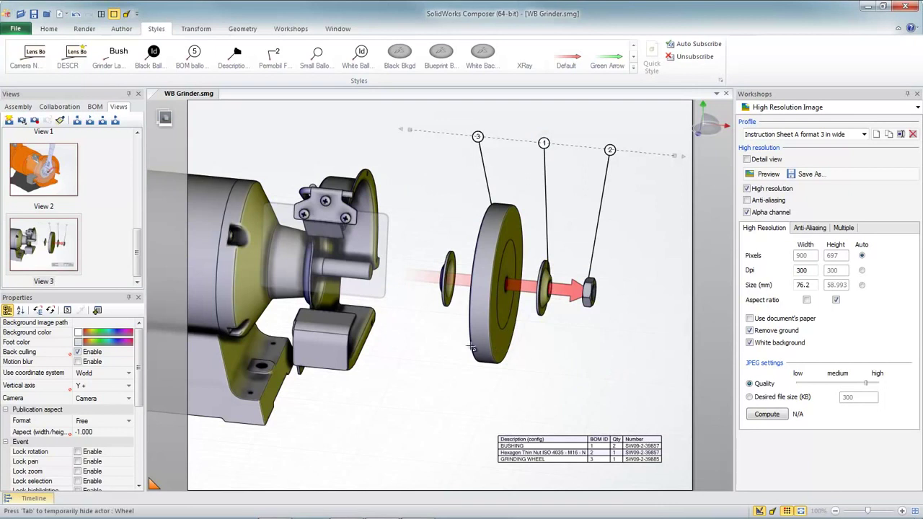
Step: In Word's Edit Links, update all five linked pictures from their source files
key("alt+Tab")
key("alt+Tab")
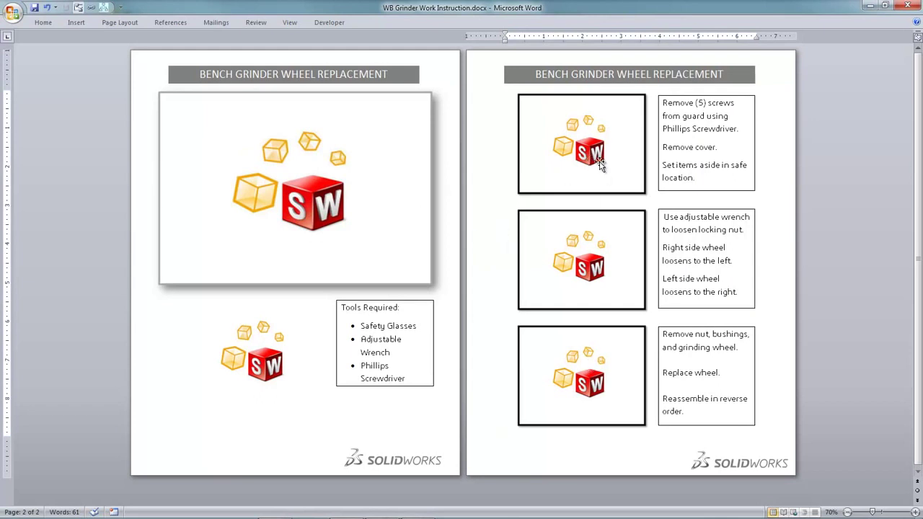
left_click(93, 7)
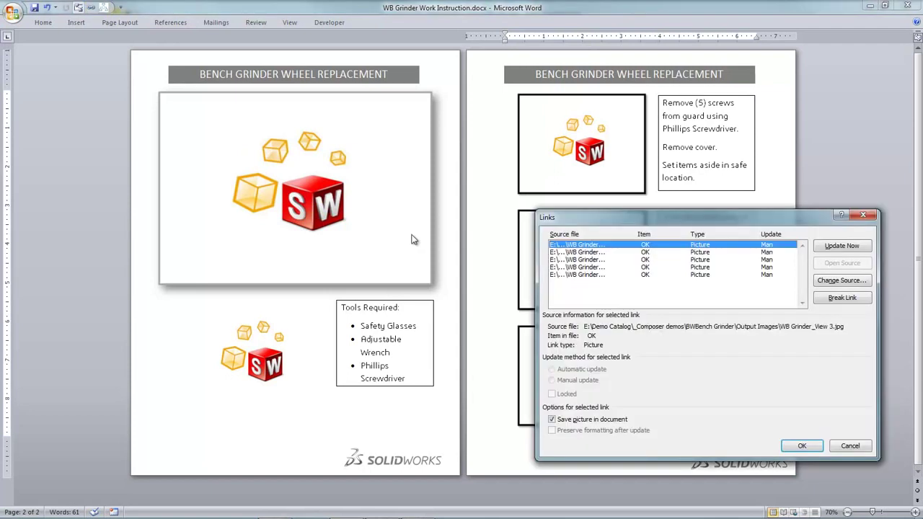
left_click(587, 275, "shift")
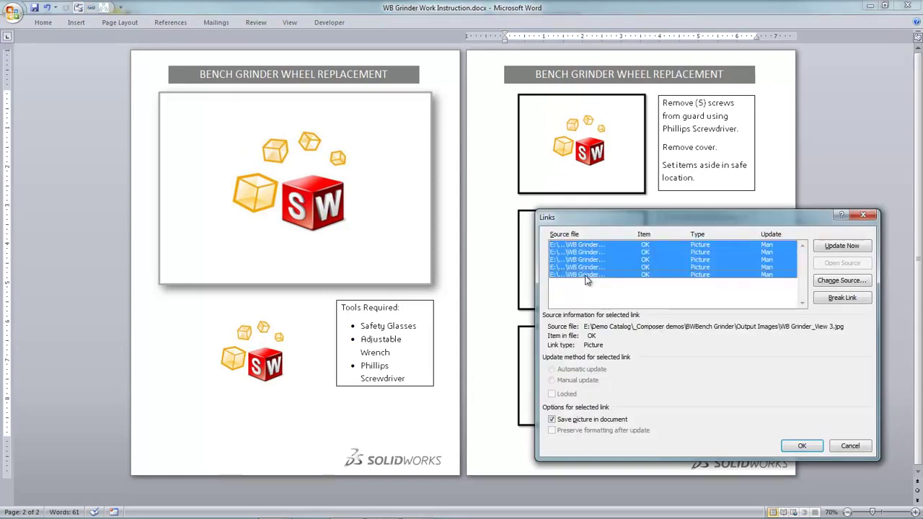
left_click(843, 245)
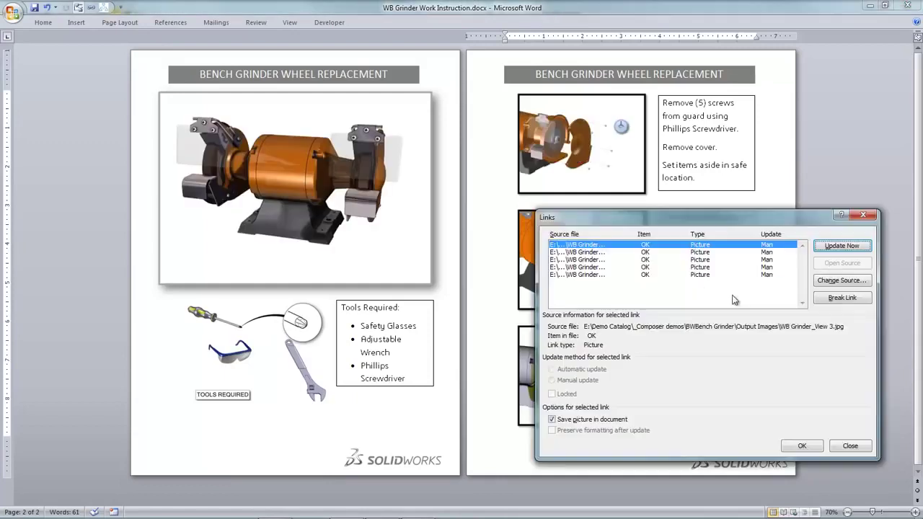
left_click(802, 446)
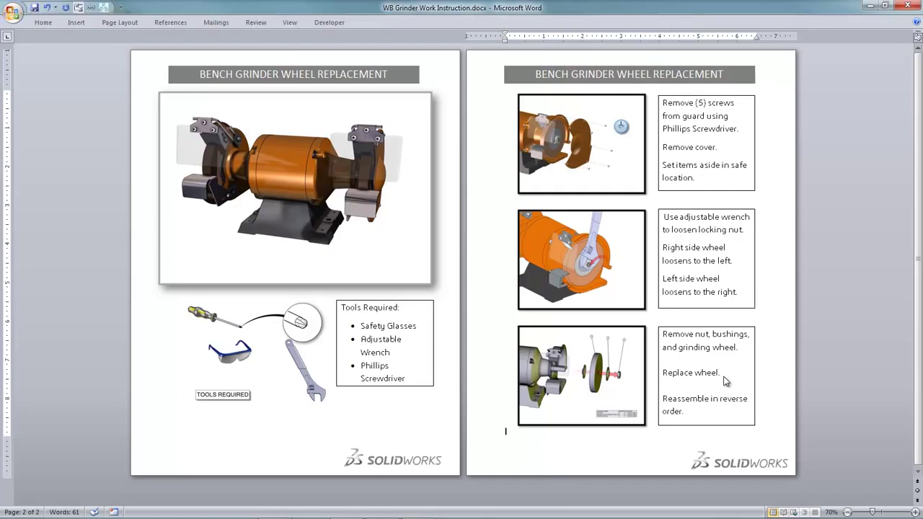
Step: Switch from Word back to SolidWorks Composer
key("alt+Tab")
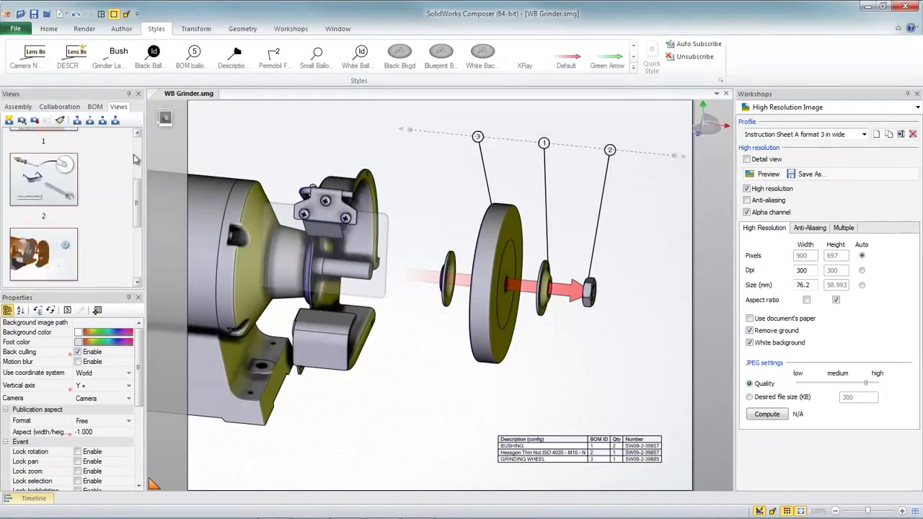
Step: Update the model from Bench Grinder CAD Rev2.smg in the BWBench Grinder folder
left_click(61, 14)
left_click(72, 45)
left_click(546, 357)
left_click(546, 380)
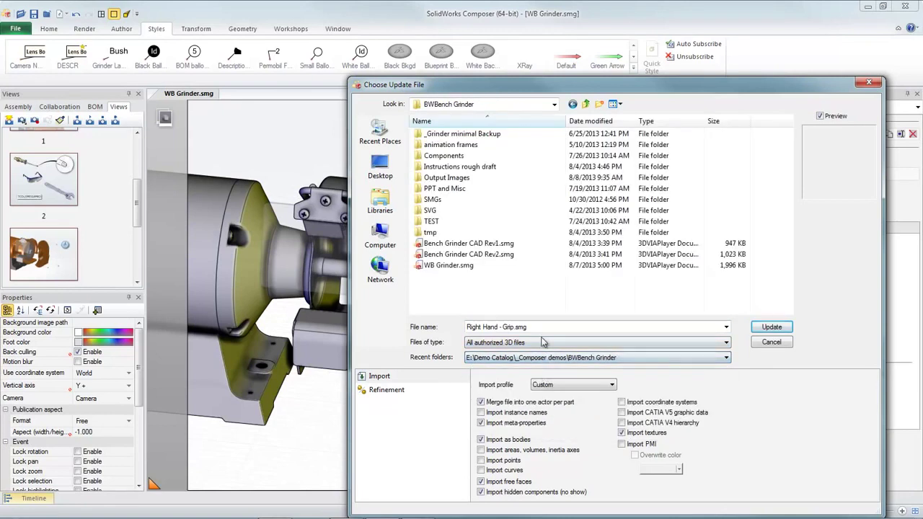
left_click(453, 255)
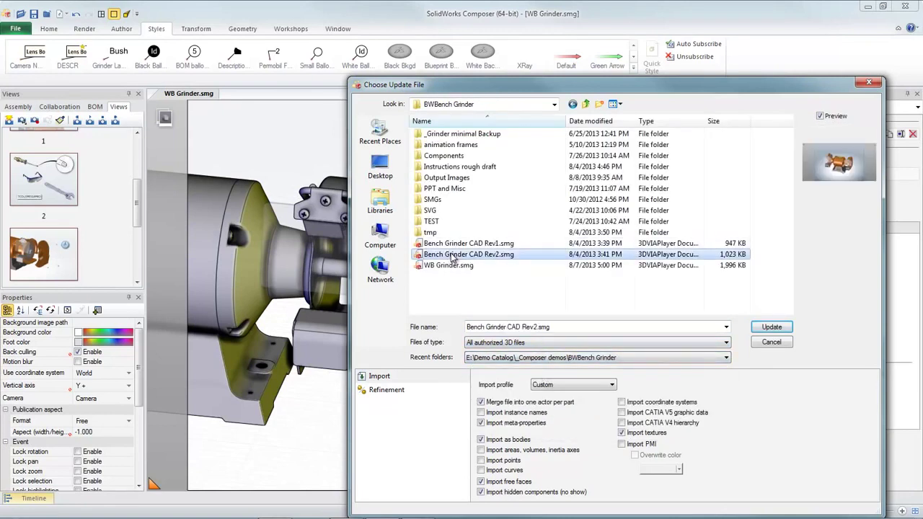
left_click(772, 326)
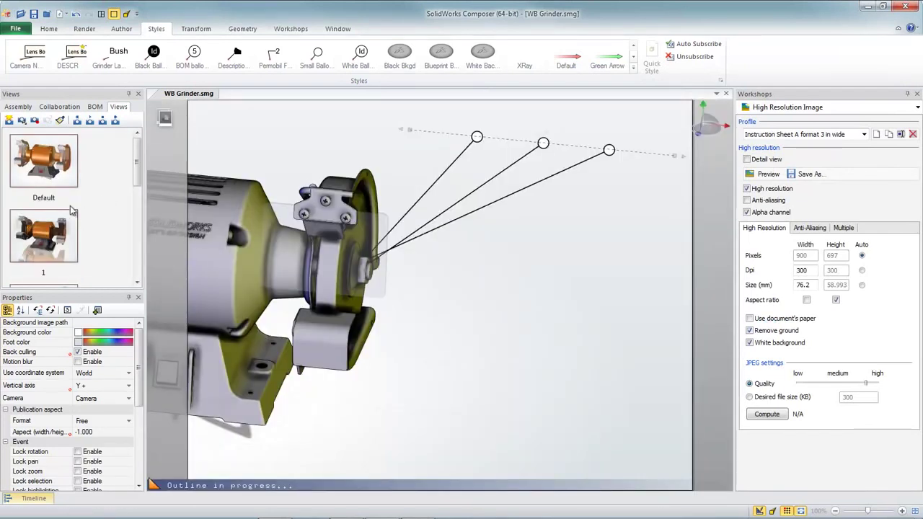
left_click(70, 216)
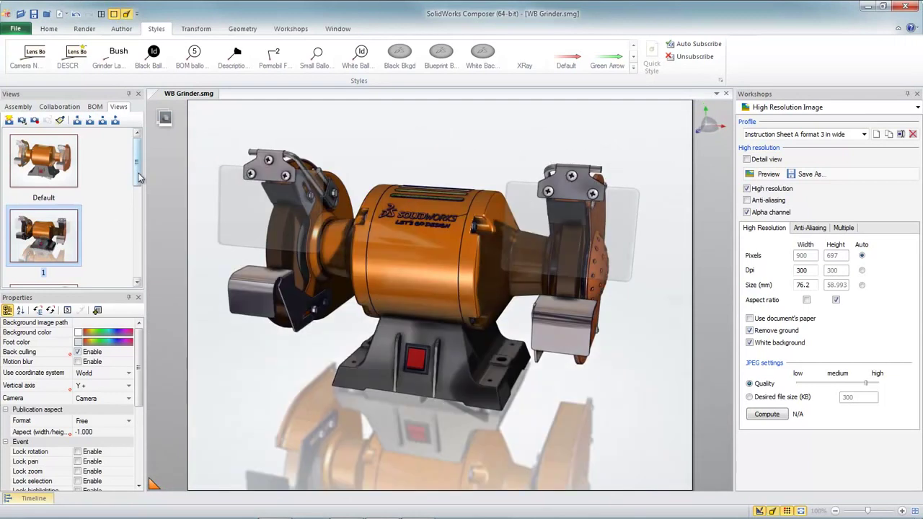
scroll(138, 172, "down", 3)
left_click(57, 206)
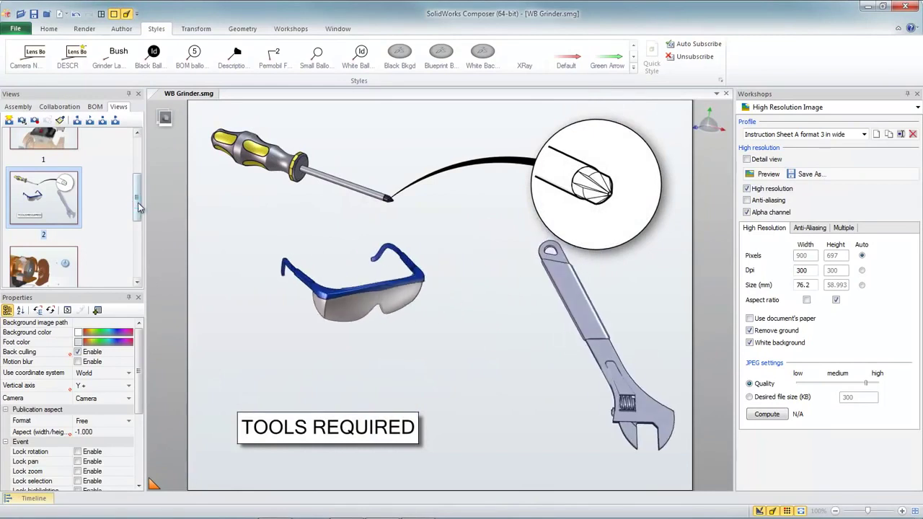
scroll(72, 209, "down", 3)
left_click(61, 177)
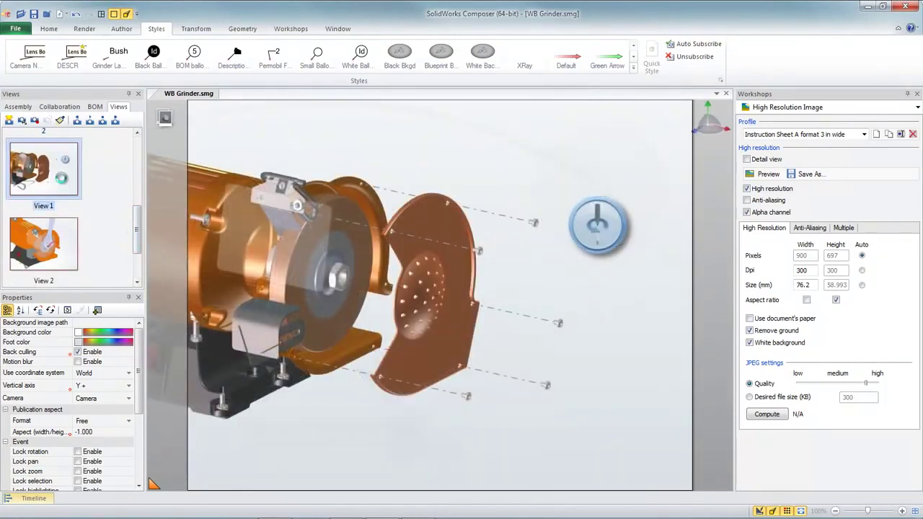
left_click_drag(140, 230, 139, 254)
left_click(73, 191)
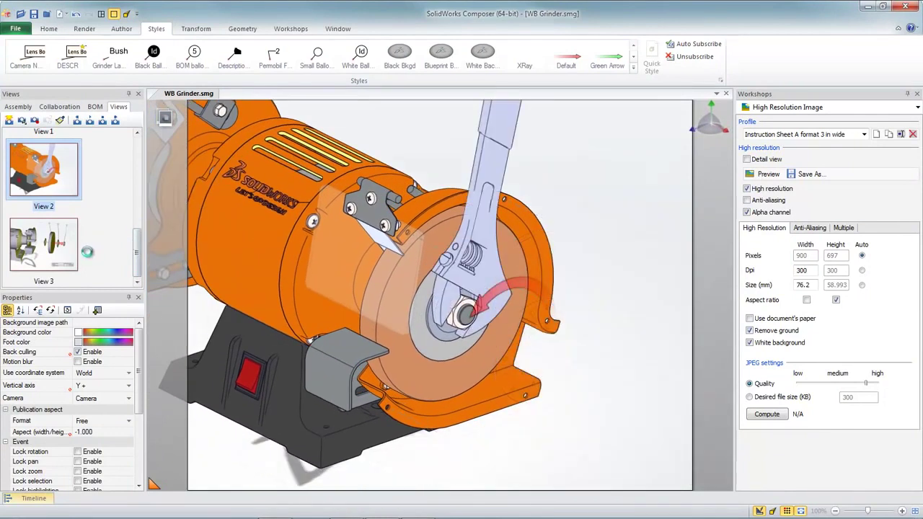
left_click(66, 253)
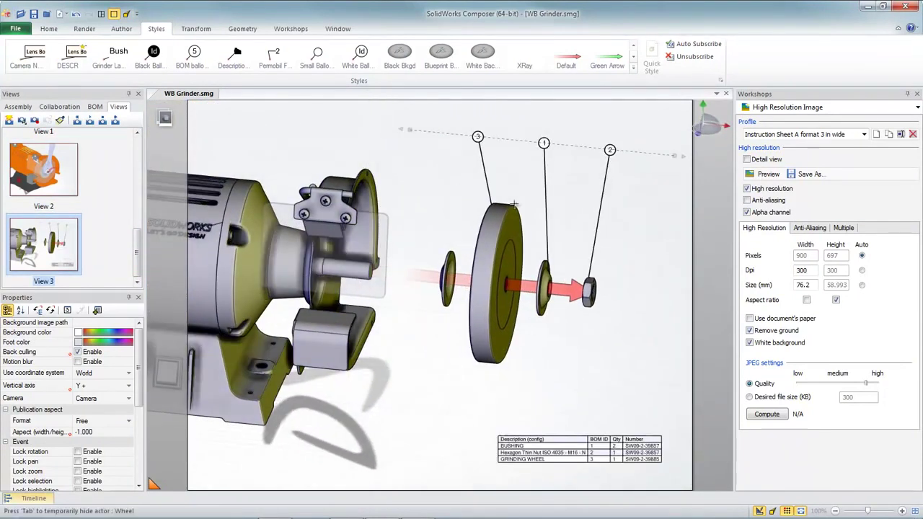
Step: Re-save the revision 2 high-resolution image as WB Grinder.jpg in Output Images
left_click(795, 174)
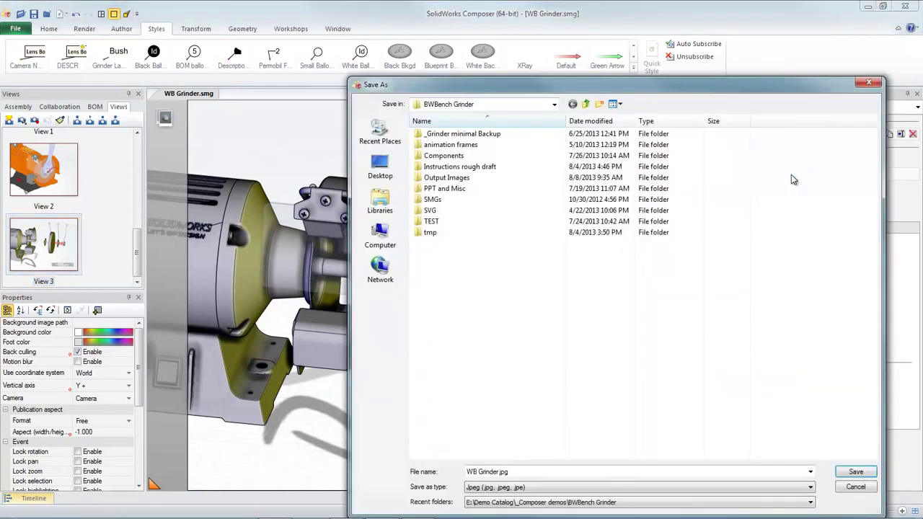
double_click(469, 178)
left_click(856, 472)
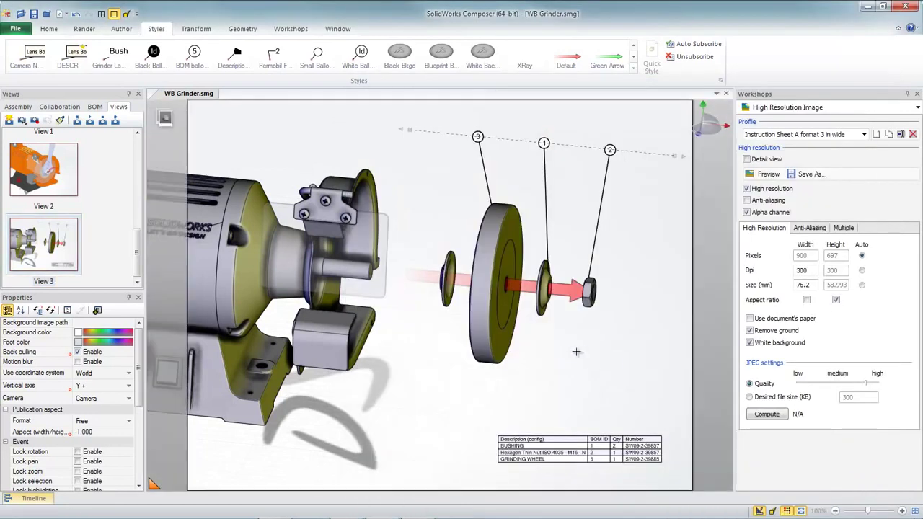
Step: In the Word manual, update all five linked picture files so every image shows the revision 2 grinder
mouse_move(384, 512)
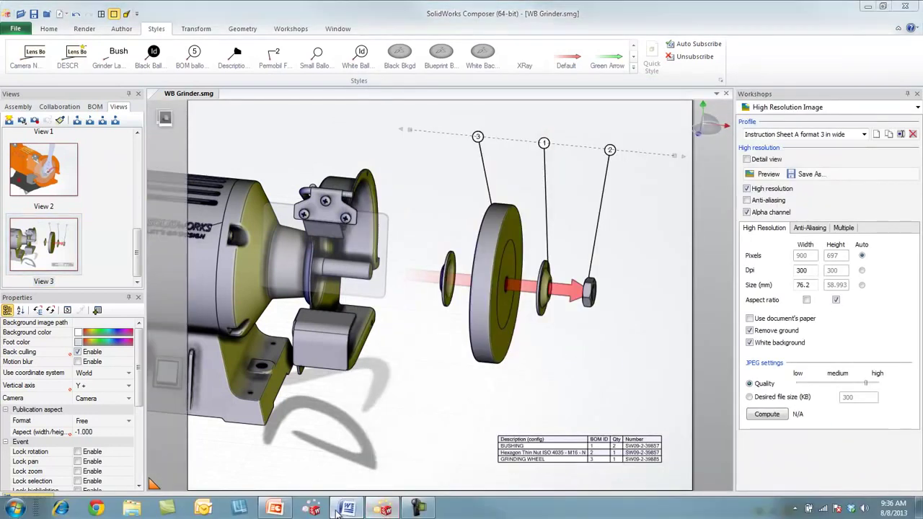
left_click(346, 509)
left_click(91, 7)
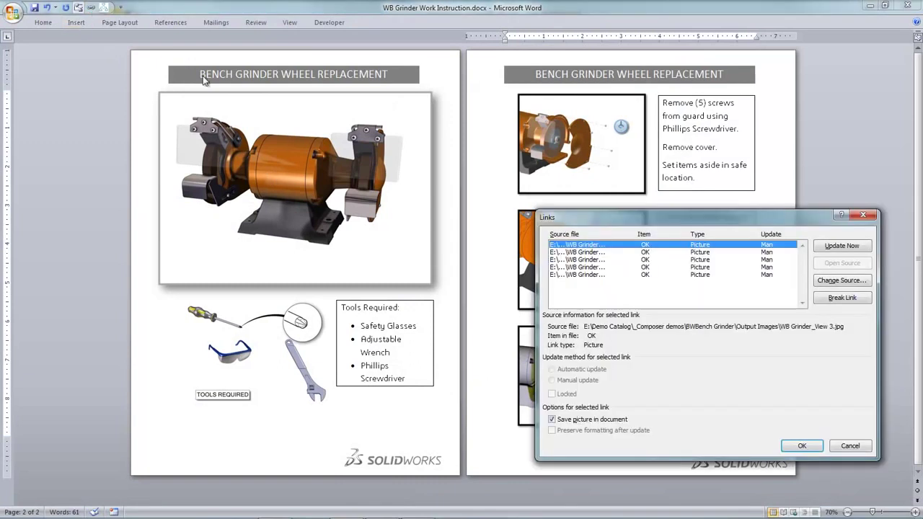
left_click(590, 259, "shift")
left_click(592, 275, "shift")
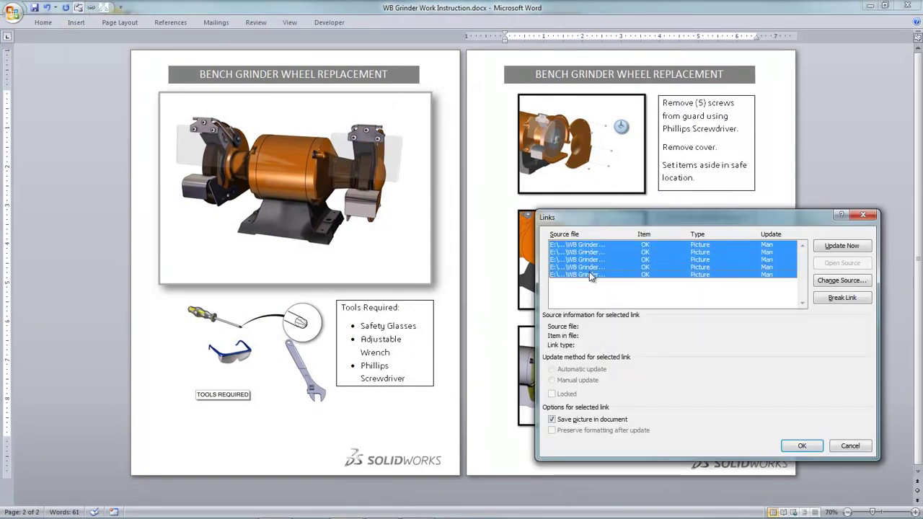
left_click(841, 246)
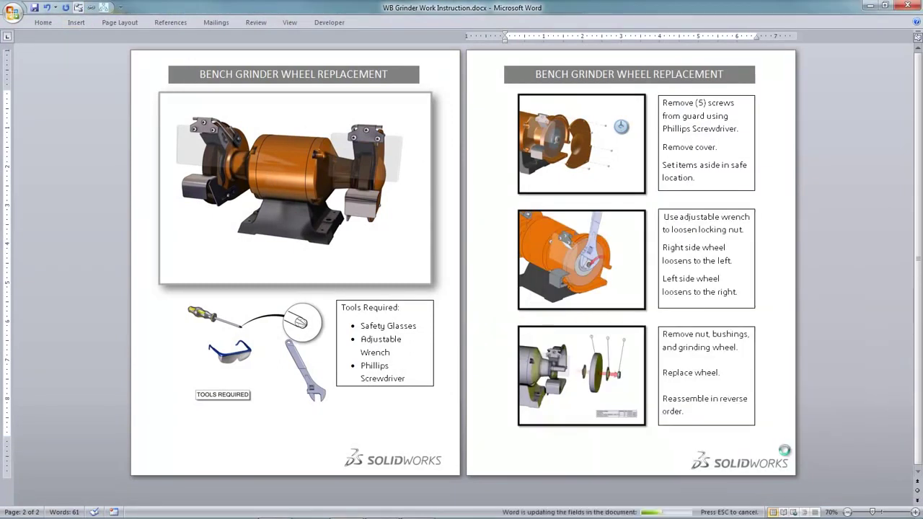
left_click(800, 446)
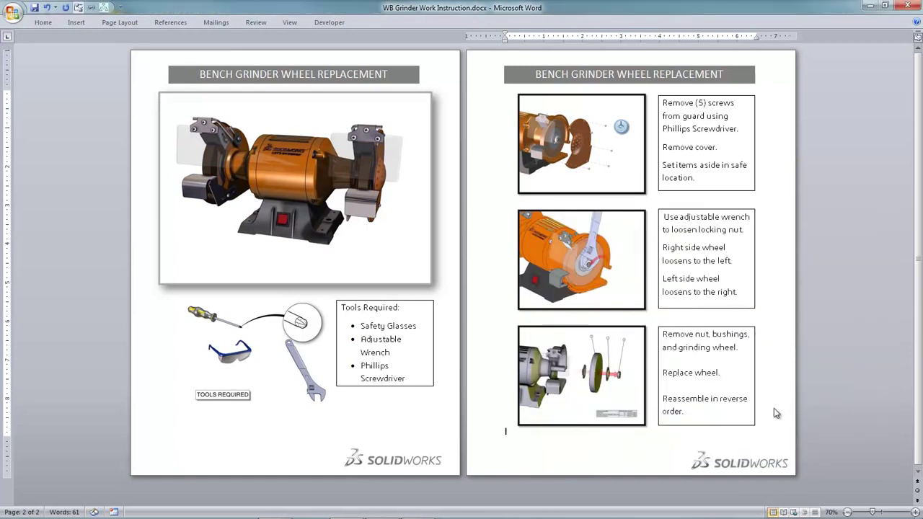